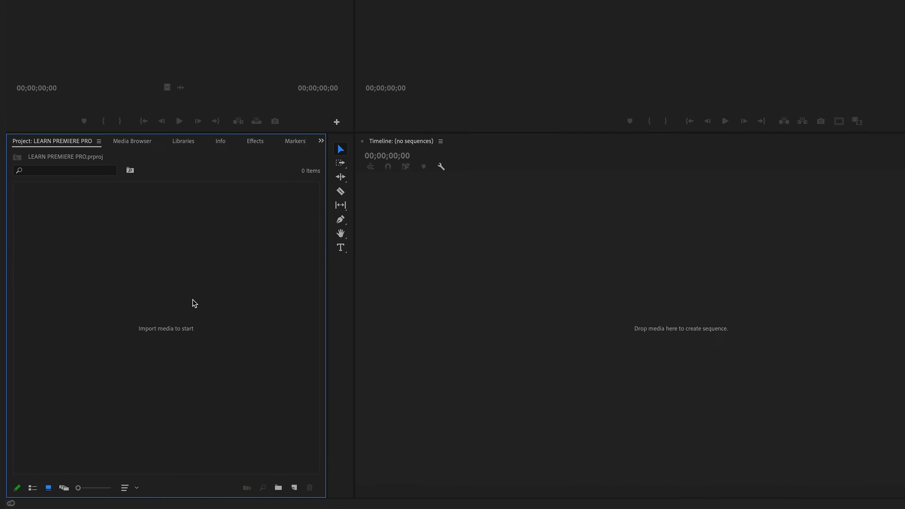
# Import the MUSIC and VIDEO folders from LEARN-PREMIERE-PRO > FOOTAGE into the project
pyautogui.doubleClick(243, 279)
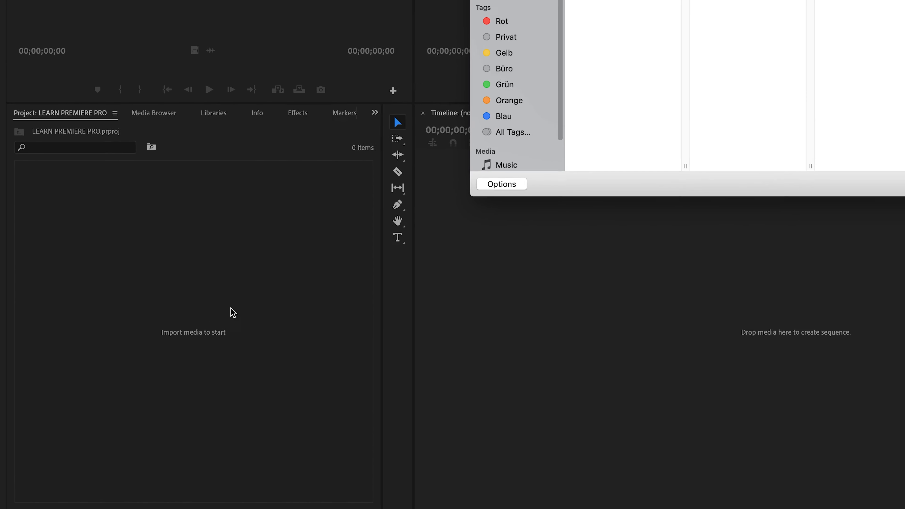
pyautogui.press('Escape')
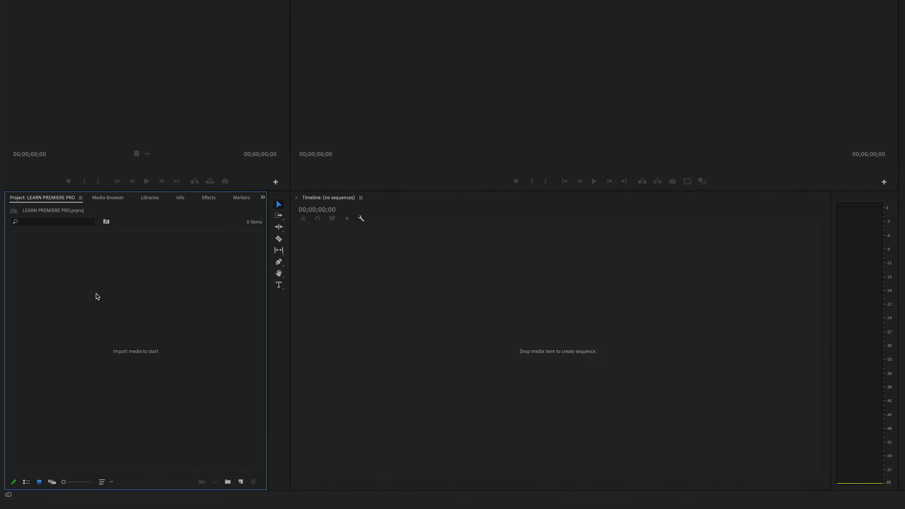
pyautogui.rightClick(128, 404)
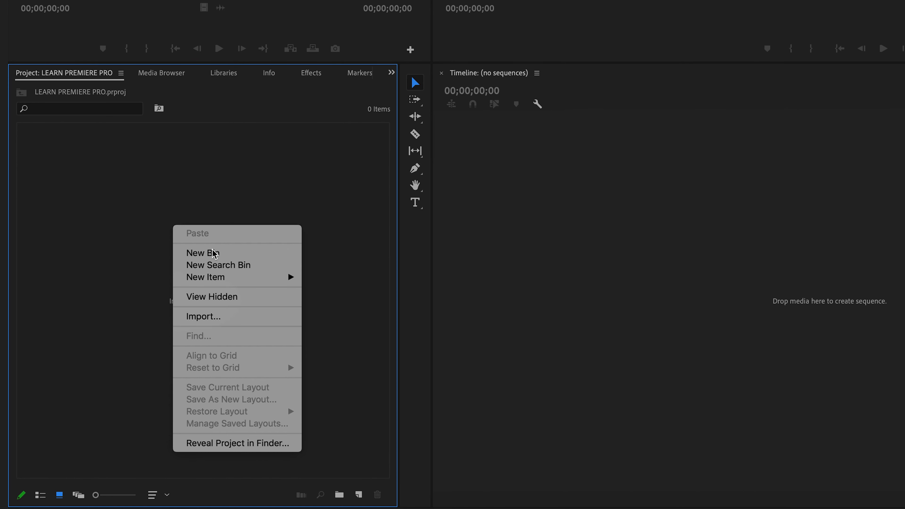
pyautogui.click(244, 317)
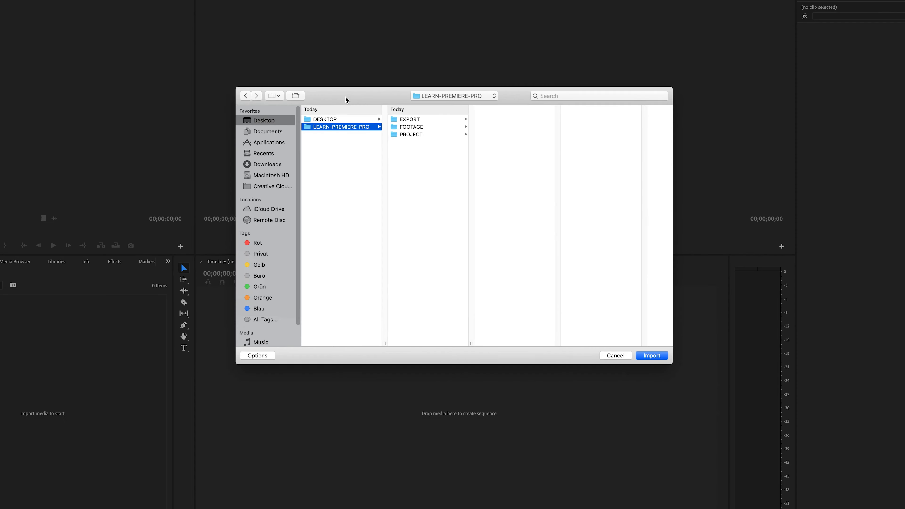
pyautogui.click(431, 132)
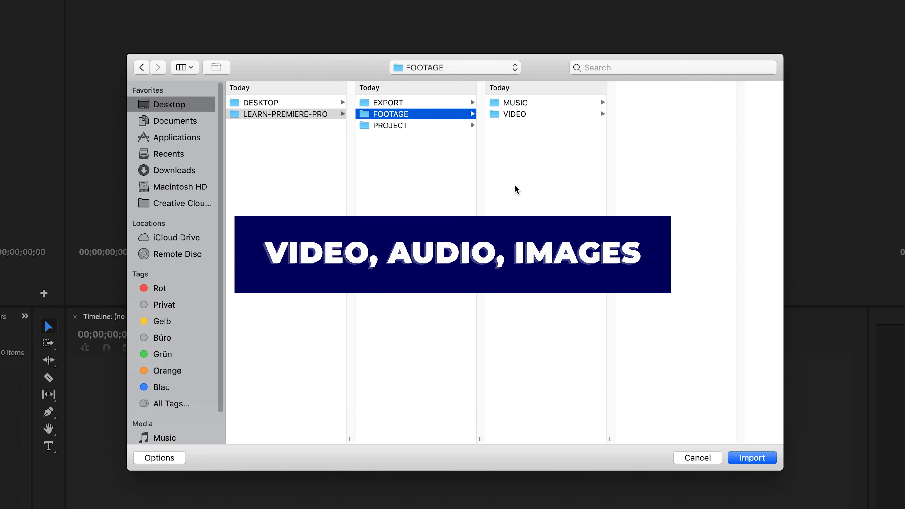
pyautogui.click(524, 140)
pyautogui.press('super+a')
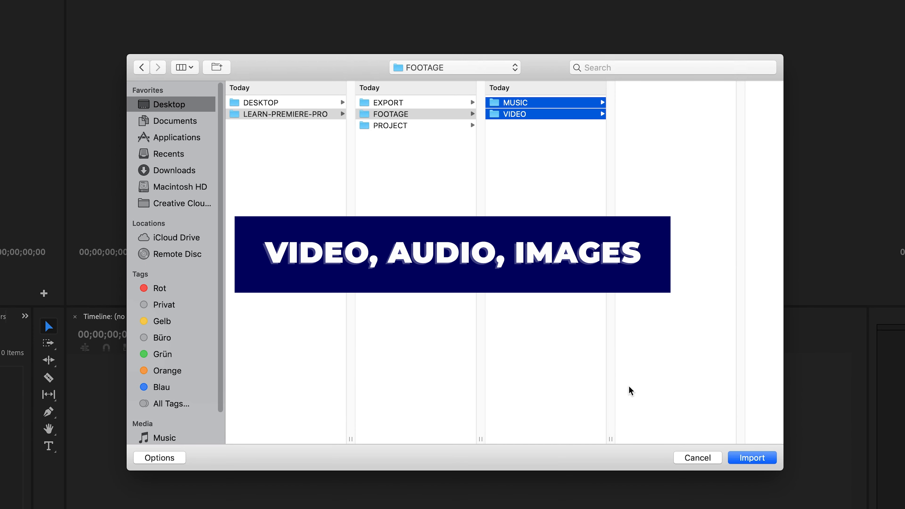
pyautogui.click(761, 460)
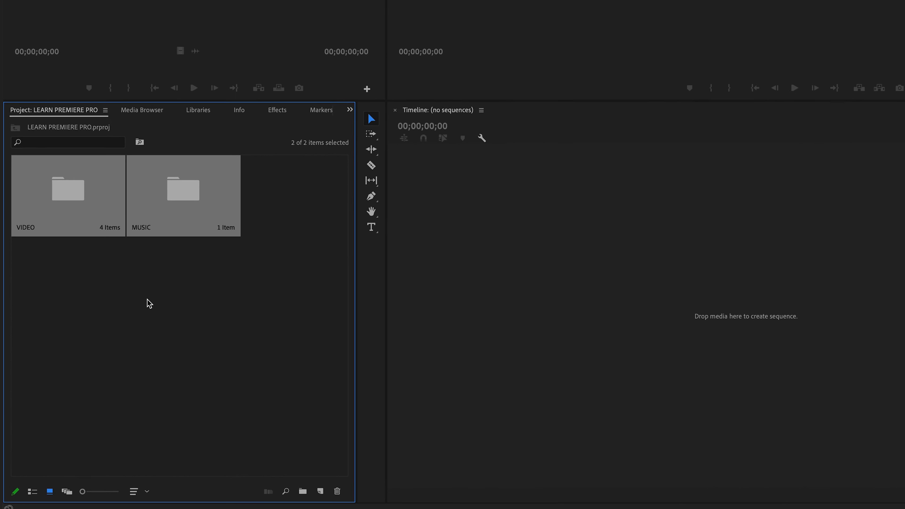
pyautogui.click(258, 332)
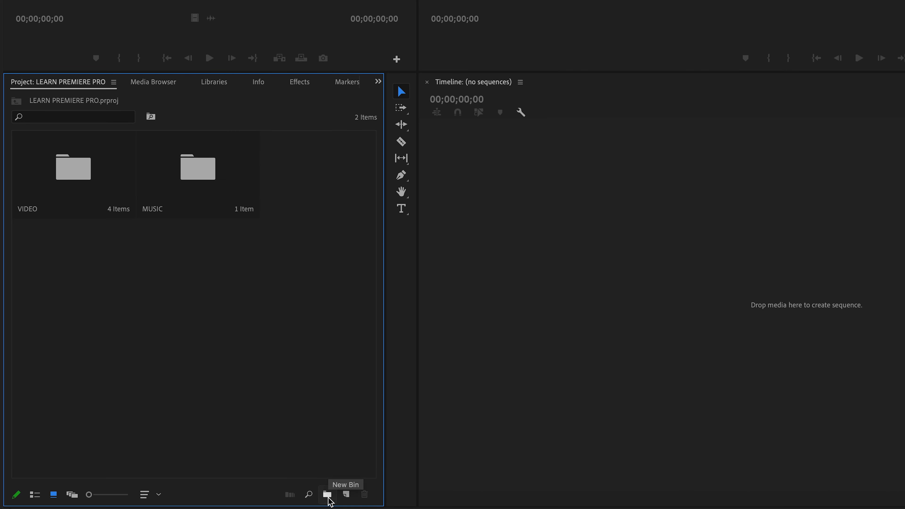
# Narrow the Project panel and widen it back to its original width
pyautogui.click(327, 494)
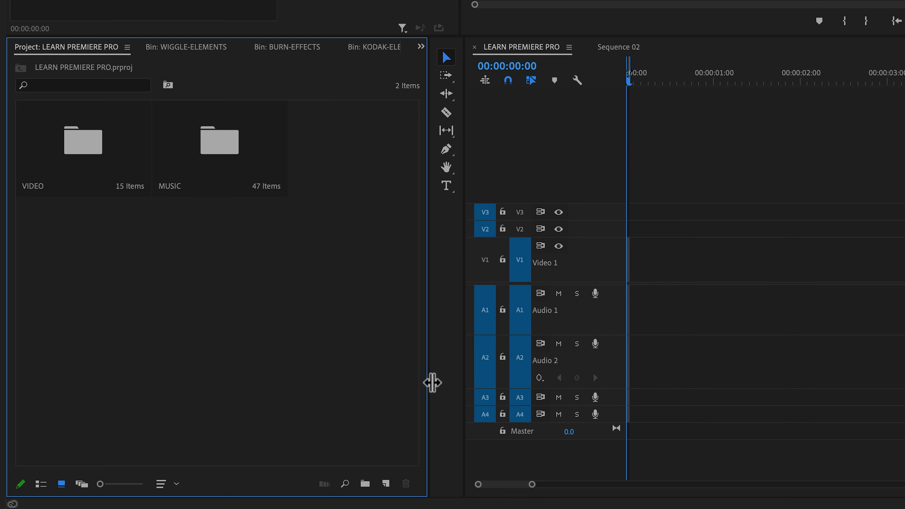
pyautogui.moveTo(418, 343); pyautogui.dragTo(242, 366)
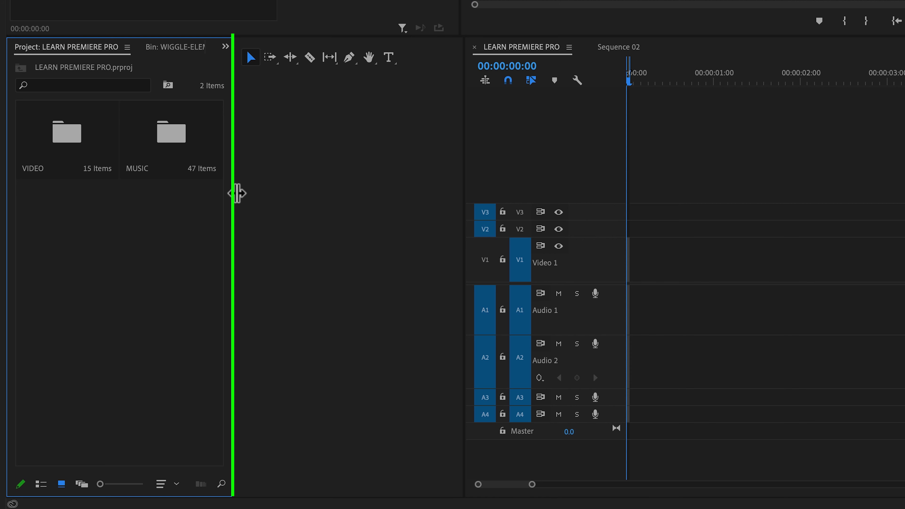
pyautogui.moveTo(237, 193); pyautogui.dragTo(435, 192)
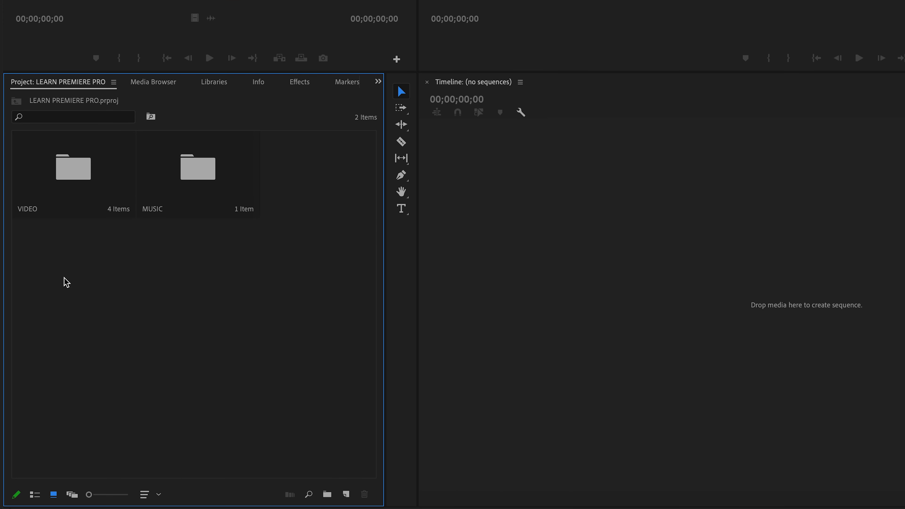
# Open the VIDEO bin, show its clips in list view and switch back to icon view
pyautogui.doubleClick(73, 173)
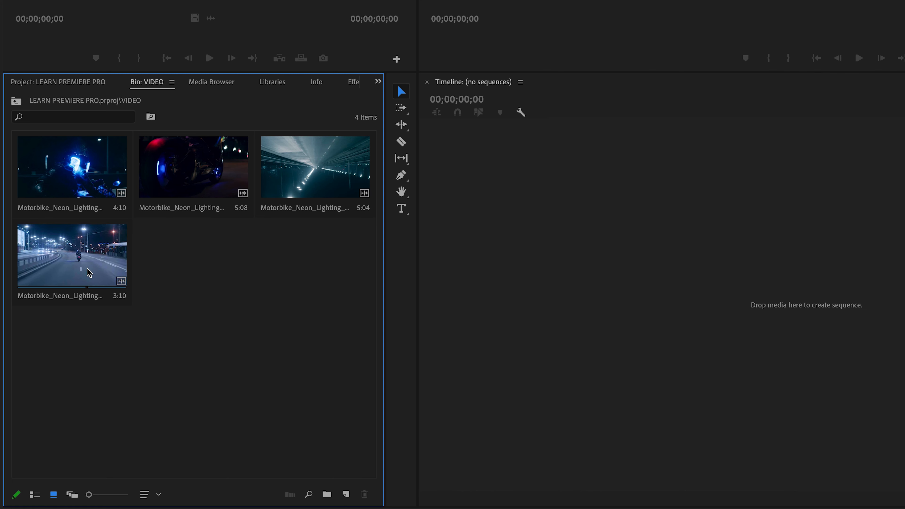
pyautogui.click(34, 494)
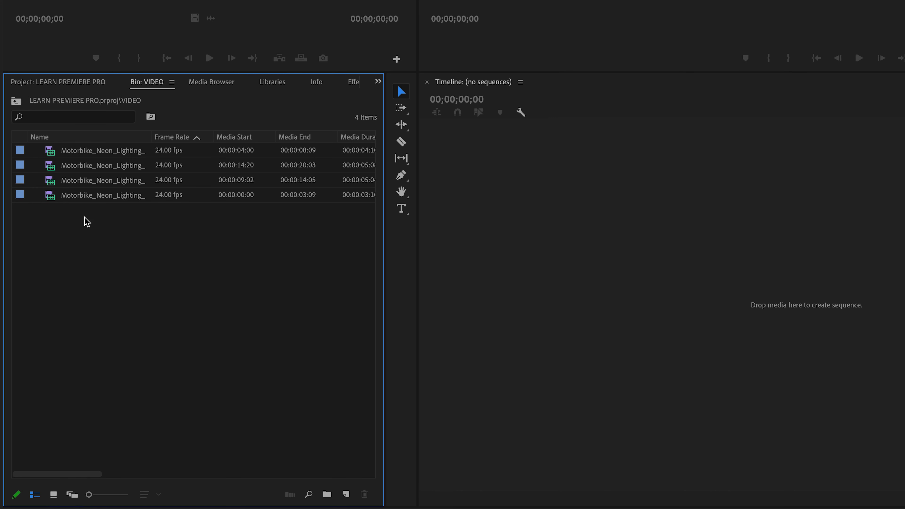
pyautogui.click(54, 498)
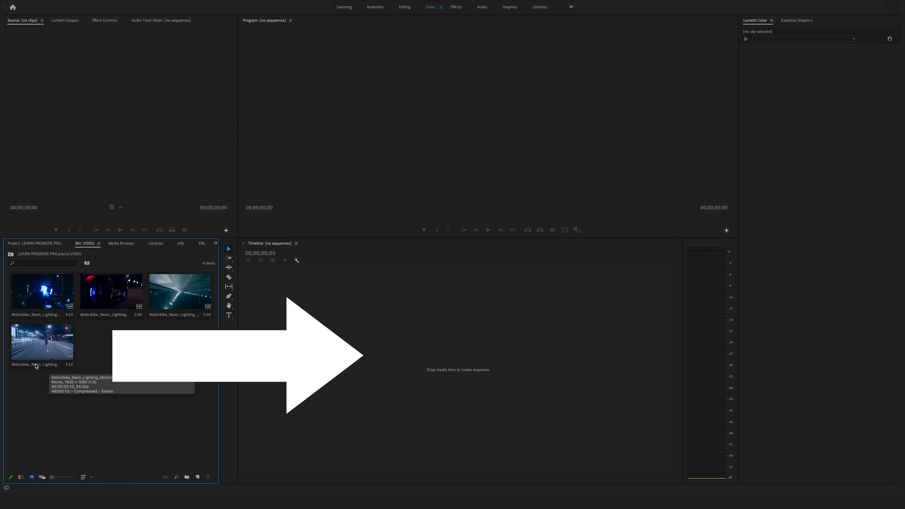
# Create a sequence from the 3:10 motorbike road clip in the VIDEO bin and play it briefly
pyautogui.moveTo(28, 344); pyautogui.dragTo(293, 361)
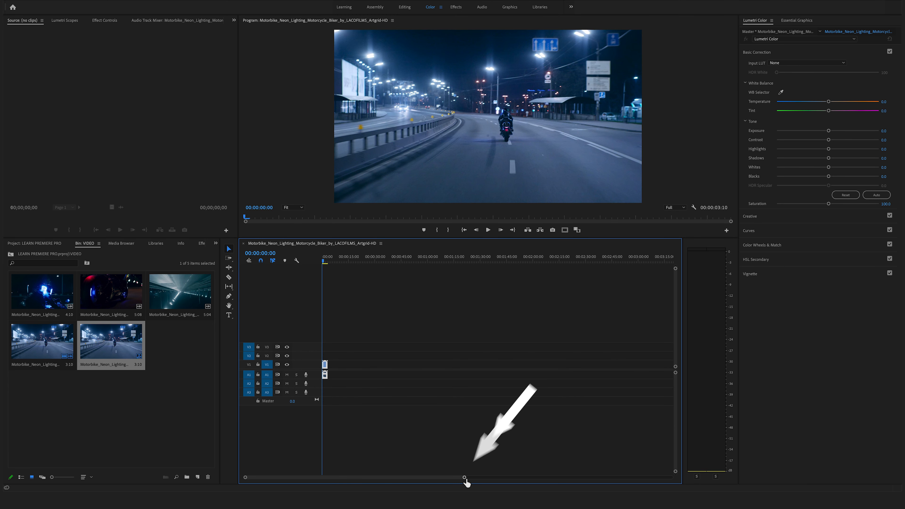
pyautogui.moveTo(465, 481); pyautogui.dragTo(367, 485)
pyautogui.press('space')
pyautogui.press('space')
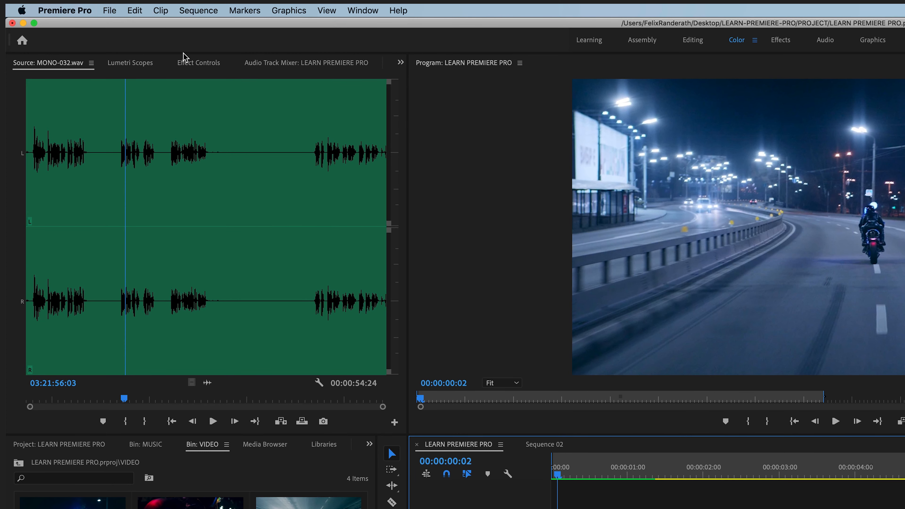
# Review the frame size and other options in the LEARN PREMIERE PRO sequence's settings and accept them
pyautogui.click(199, 11)
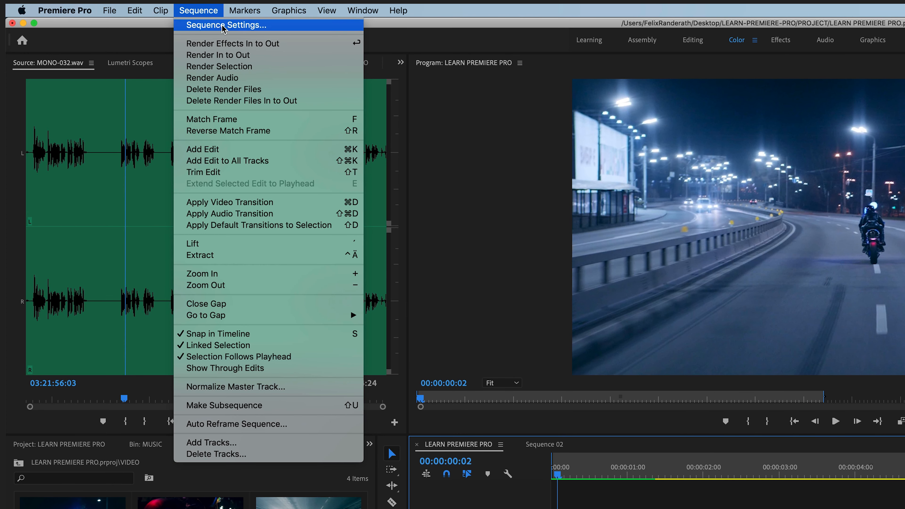
pyautogui.click(280, 28)
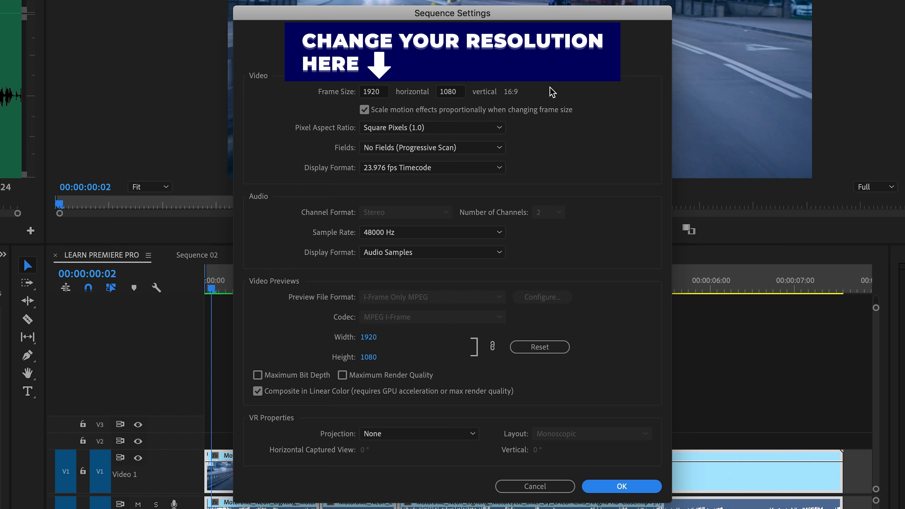
pyautogui.click(622, 487)
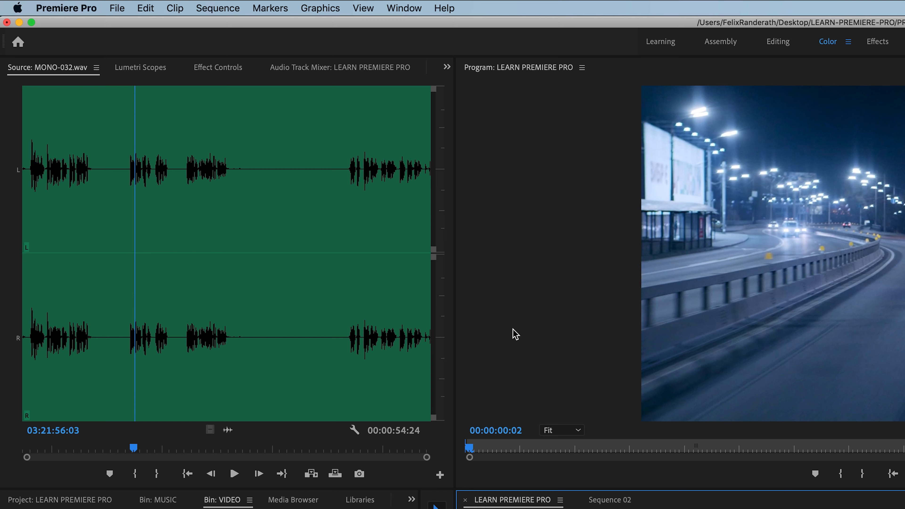
# Create a new sequence using the ARRI 1080p 23.976 preset with a 1920 × 1080 frame size
pyautogui.click(115, 8)
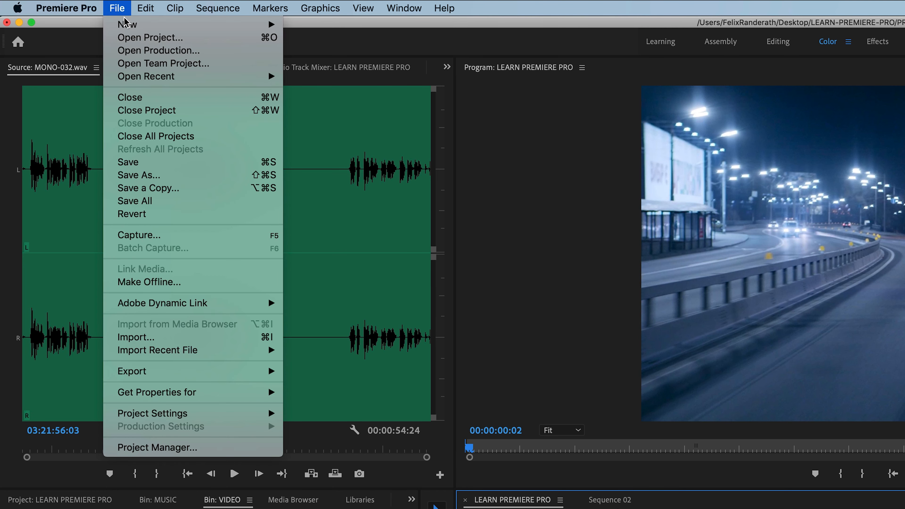
pyautogui.moveTo(239, 25)
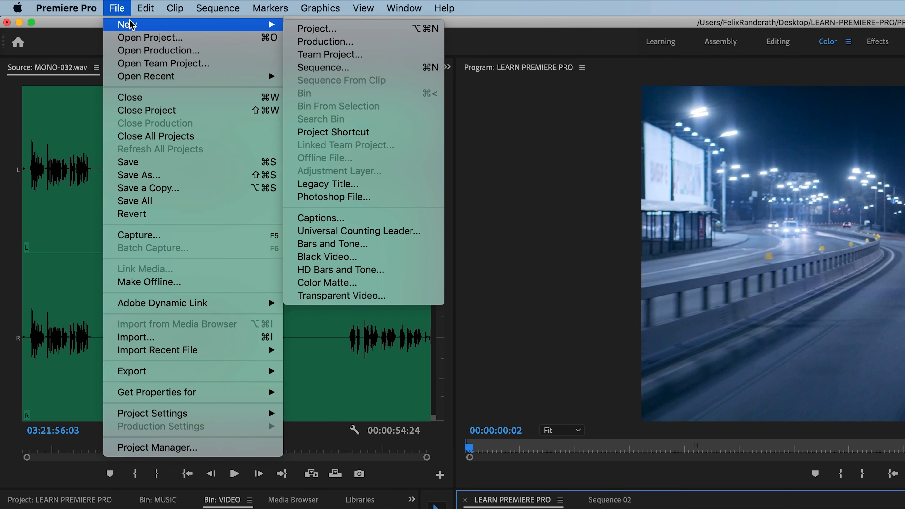
pyautogui.click(364, 71)
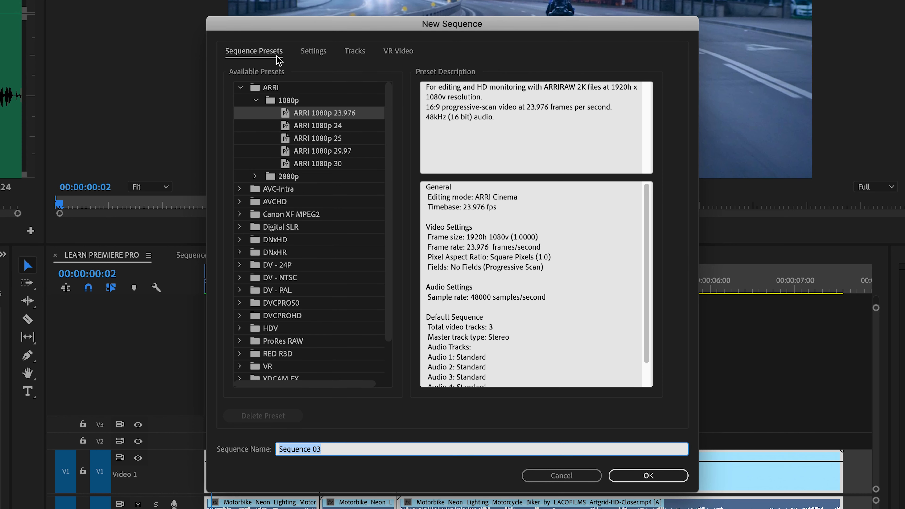
pyautogui.click(313, 53)
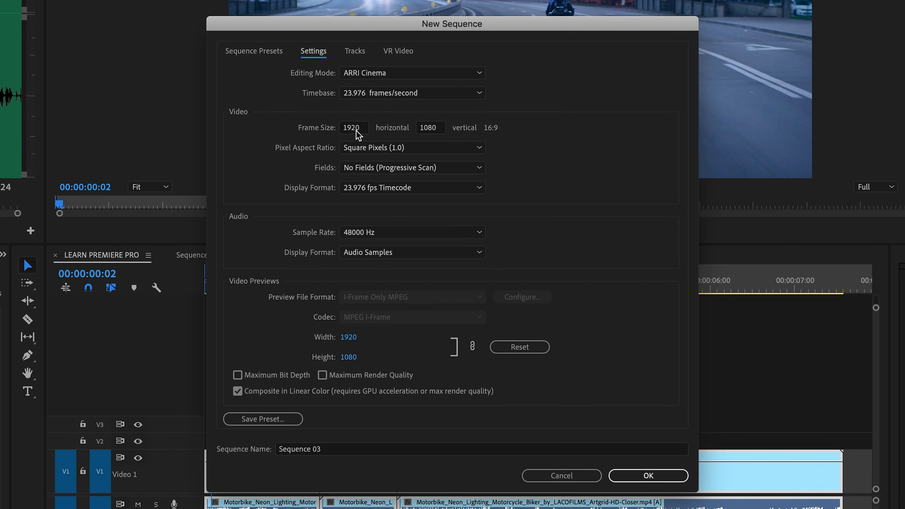
pyautogui.click(437, 129)
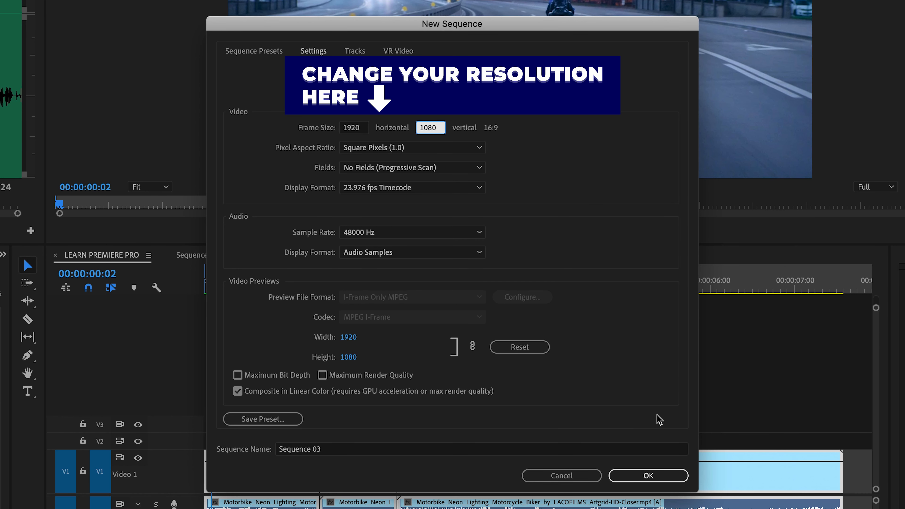
pyautogui.click(668, 475)
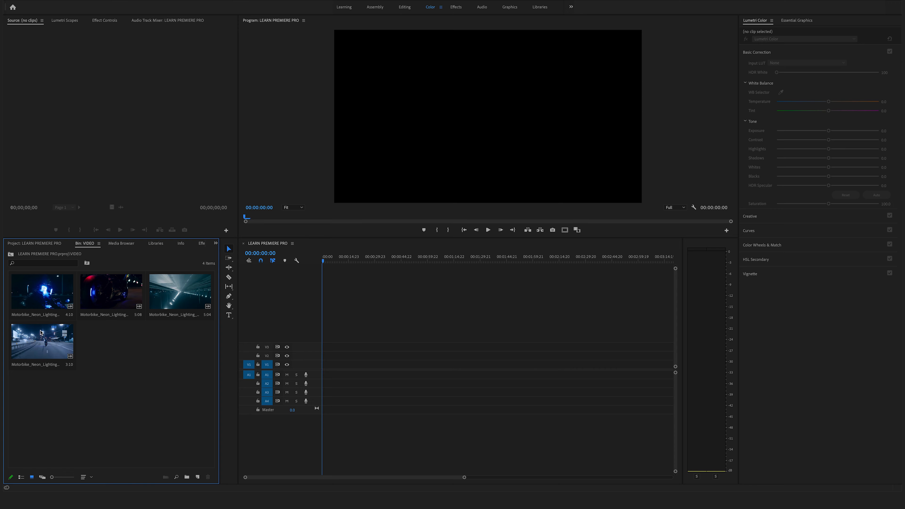
# Place the 3:10 motorbike road clip at the start of tracks V1 and A1 and play the sequence
pyautogui.moveTo(40, 332); pyautogui.dragTo(324, 367)
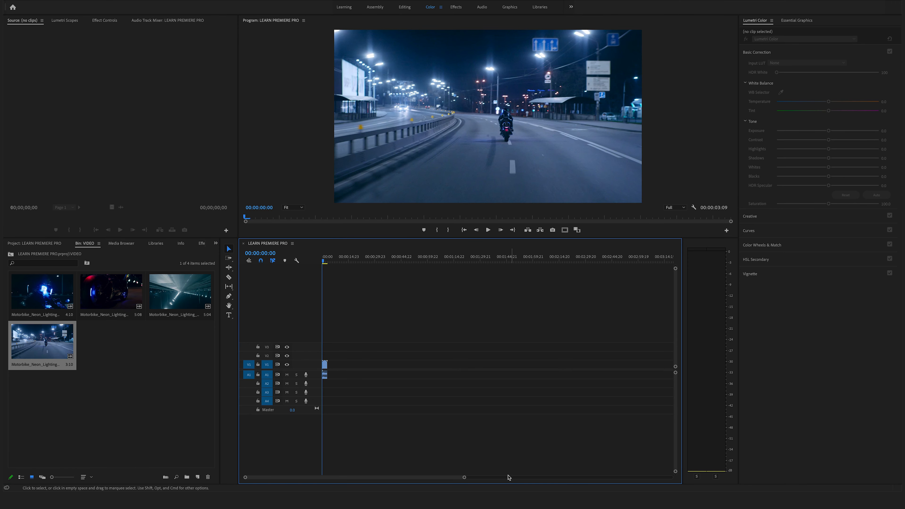
pyautogui.moveTo(464, 477); pyautogui.dragTo(287, 477)
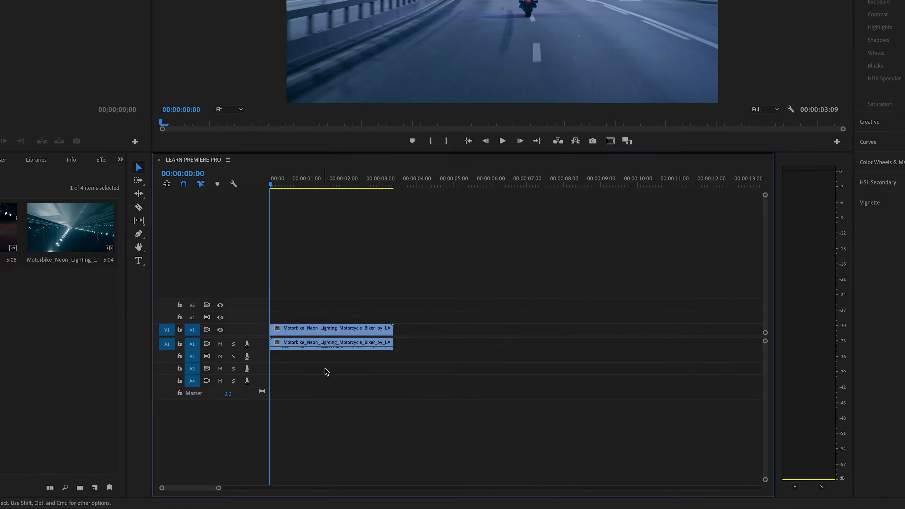
pyautogui.press('space')
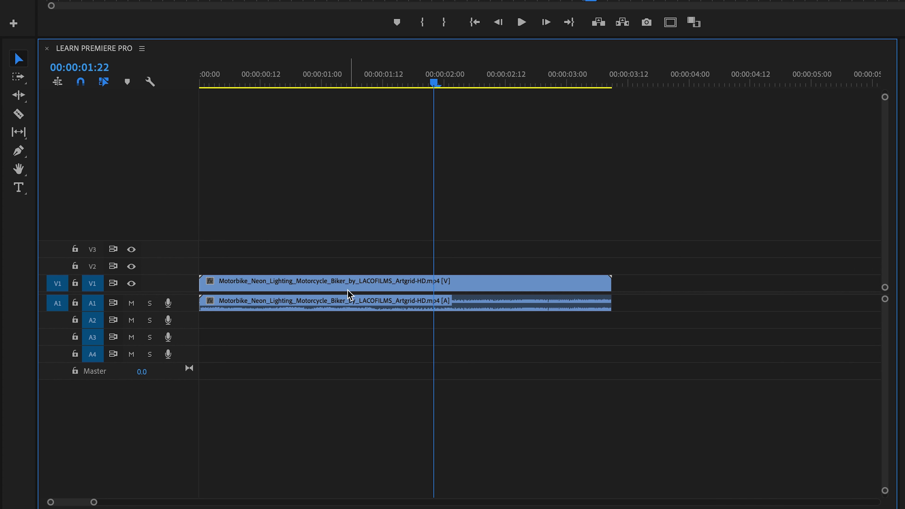
# Shift the linked motorbike clip about 10 frames later on the timeline and unlink its video from its audio
pyautogui.click(244, 289)
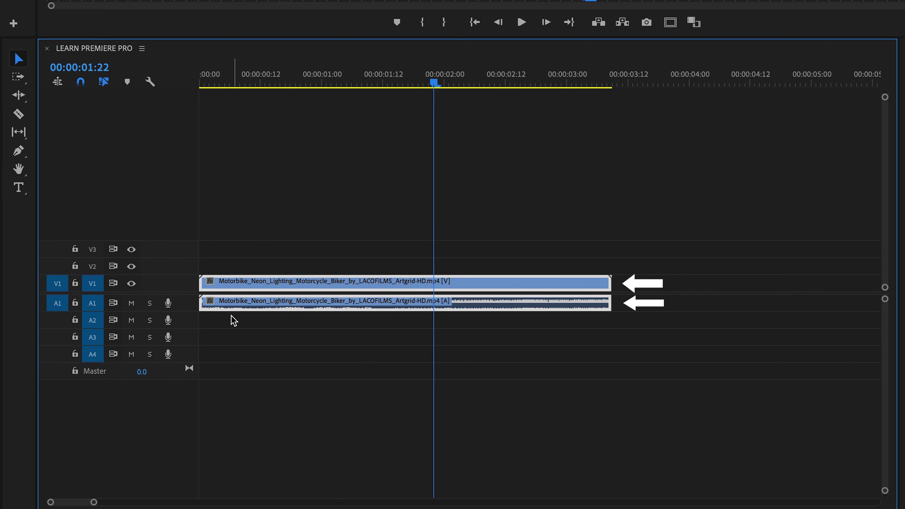
pyautogui.moveTo(317, 278); pyautogui.dragTo(299, 290)
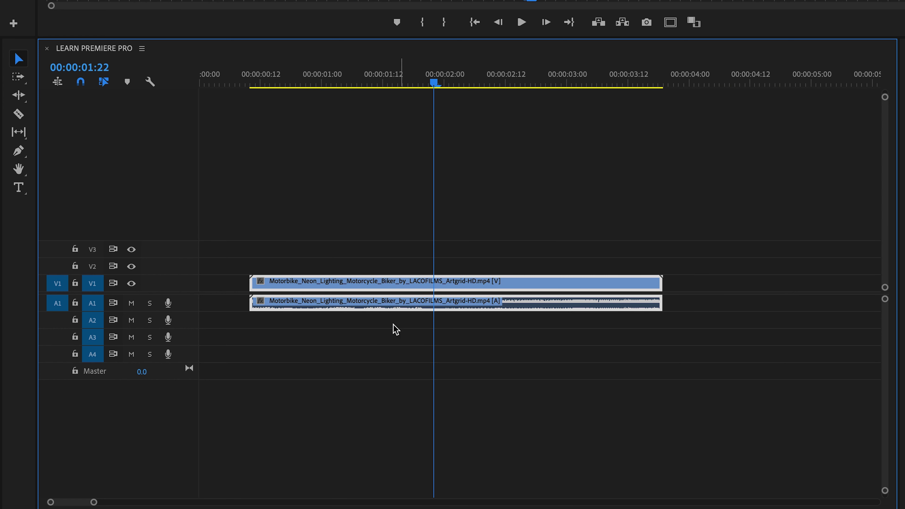
pyautogui.rightClick(358, 284)
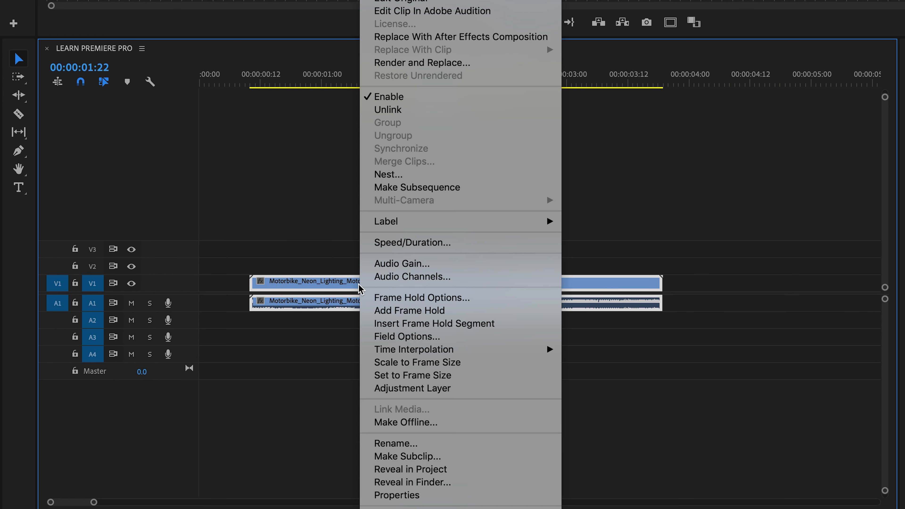
pyautogui.click(420, 113)
# Move the unlinked video and audio clips independently and realign both at the start of the timeline
pyautogui.click(325, 287)
pyautogui.click(319, 306)
pyautogui.click(298, 284)
pyautogui.click(293, 281)
pyautogui.moveTo(276, 284); pyautogui.dragTo(401, 284)
pyautogui.moveTo(460, 285); pyautogui.dragTo(323, 286)
pyautogui.moveTo(410, 302); pyautogui.dragTo(356, 301)
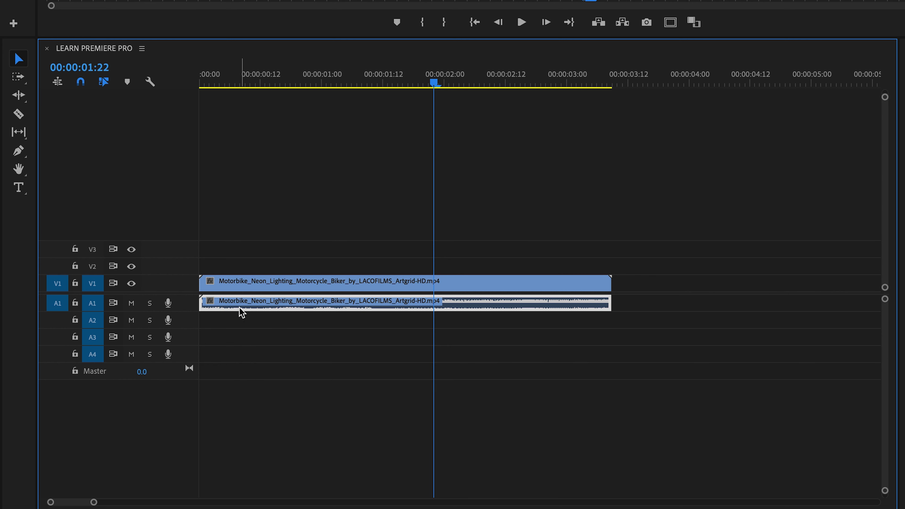
# Delete the unlinked audio clip from track A1 and reposition the playhead within the video clip
pyautogui.press('Delete')
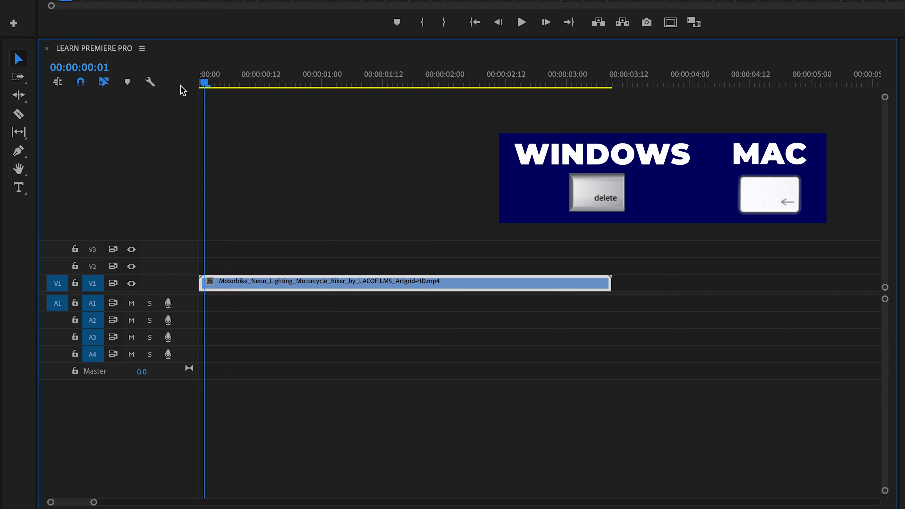
pyautogui.click(352, 83)
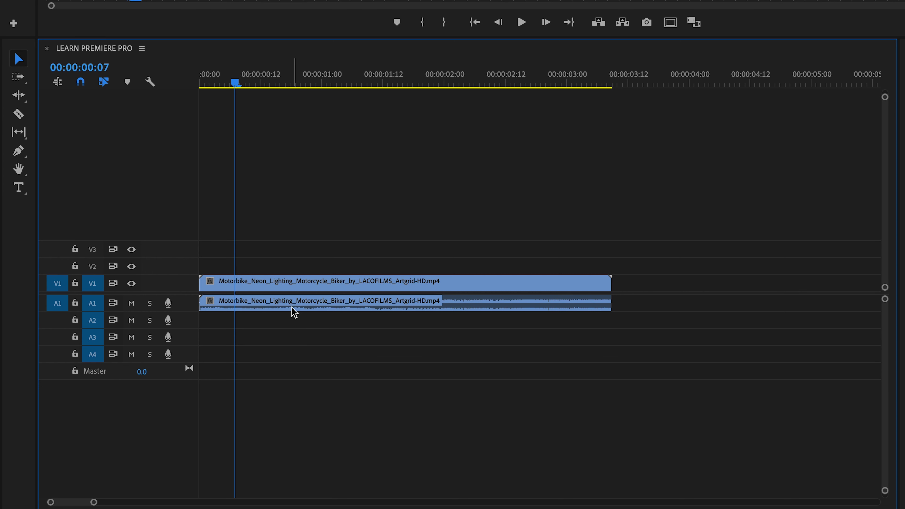
# Adjust the audio gain of the motorbike clip on track A1 by -10 dB
pyautogui.click(276, 308)
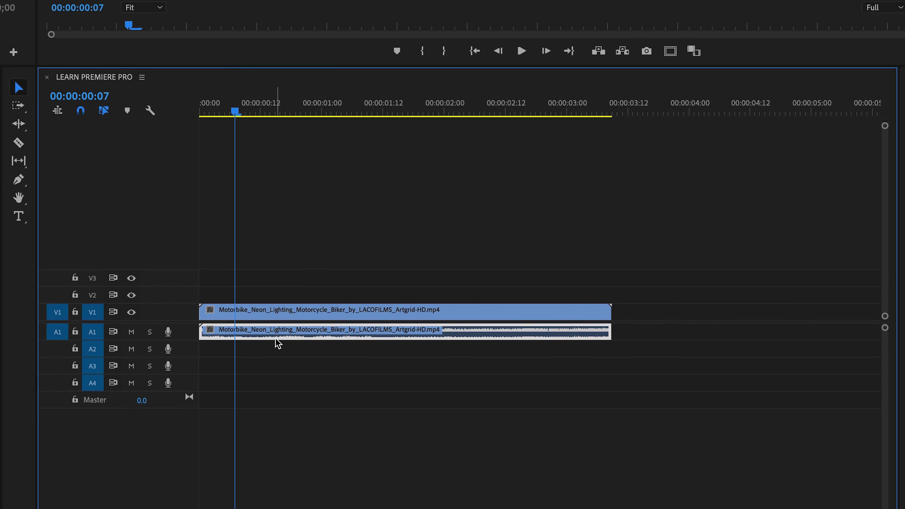
pyautogui.rightClick(266, 307)
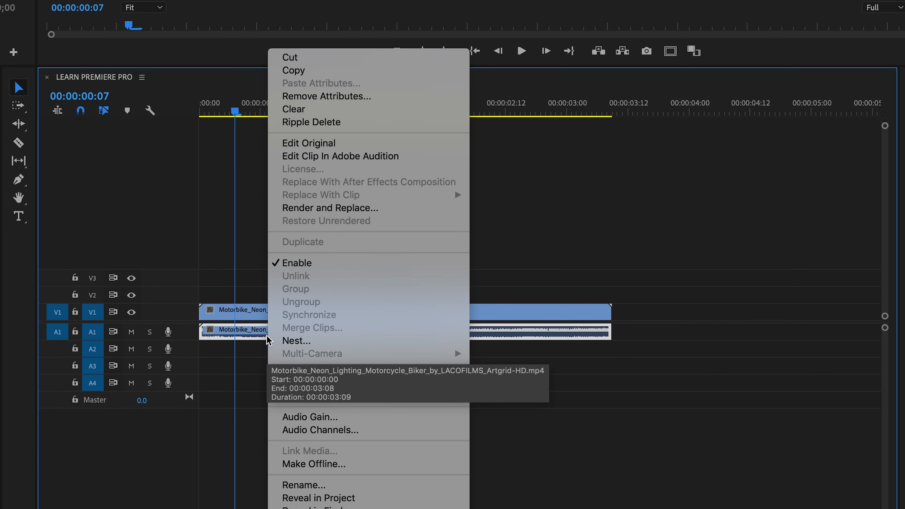
pyautogui.click(369, 419)
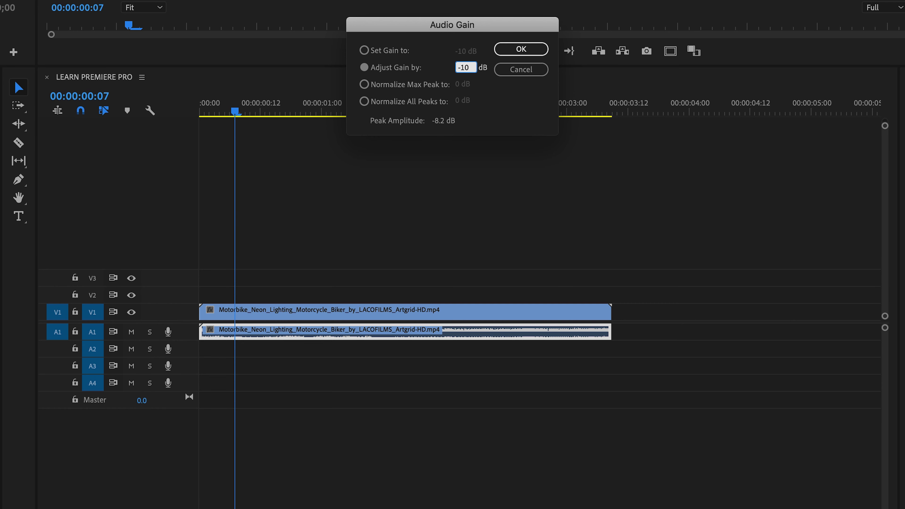
pyautogui.write('-10')
pyautogui.click(530, 49)
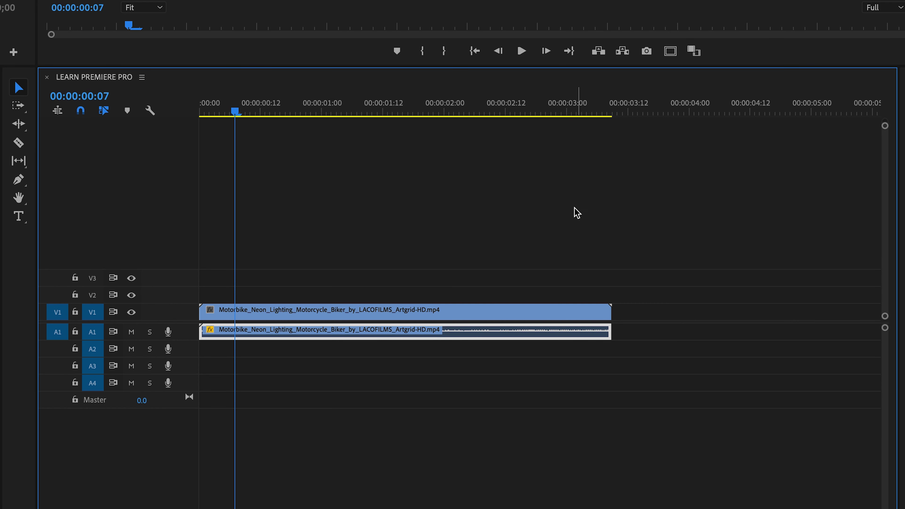
# Increase the heights of tracks A1 and V1 and play the sequence from its start
pyautogui.moveTo(192, 339); pyautogui.dragTo(194, 375)
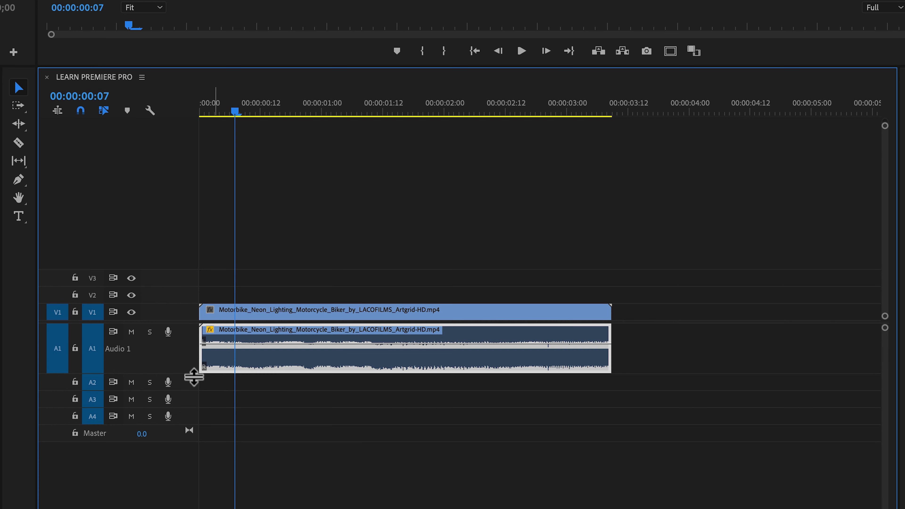
pyautogui.press('Home')
pyautogui.press('space')
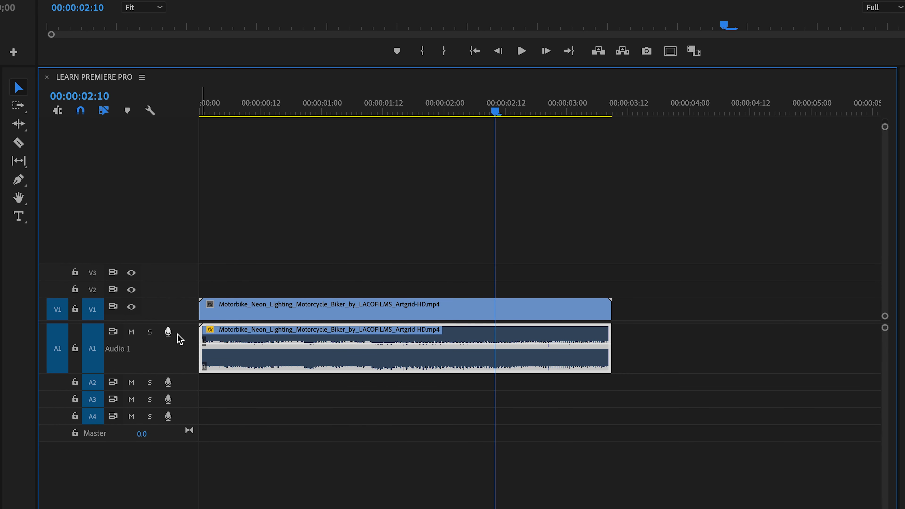
pyautogui.moveTo(174, 304); pyautogui.dragTo(175, 284)
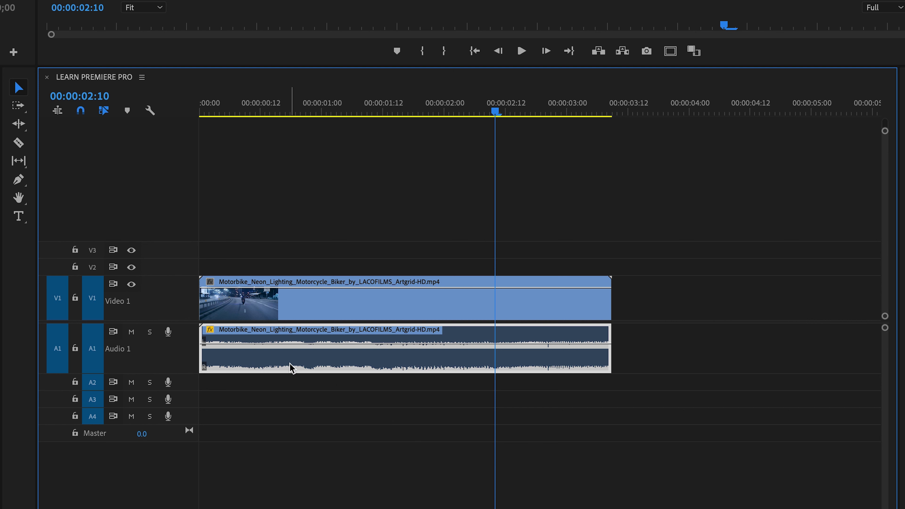
# Mute track A1 and play the sequence from its start without that audio
pyautogui.press('Home')
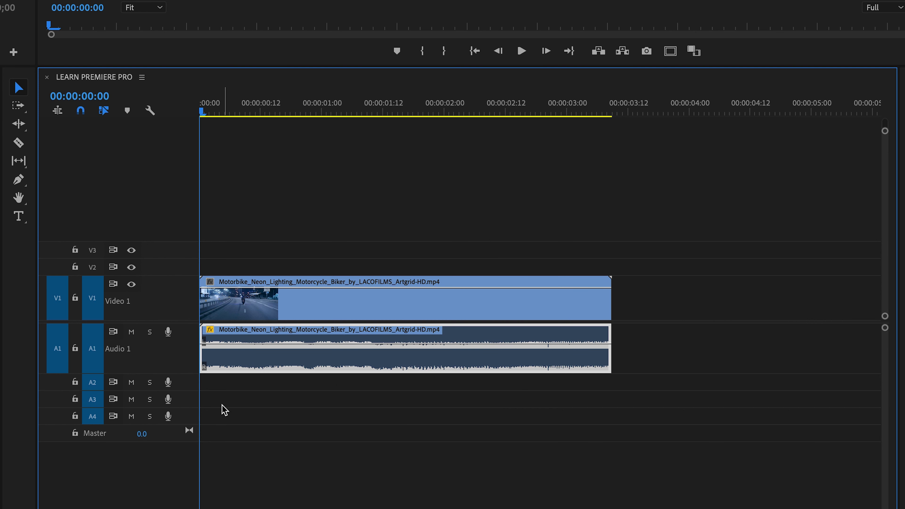
pyautogui.click(131, 332)
pyautogui.moveTo(420, 107); pyautogui.dragTo(78, 157)
pyautogui.press('space')
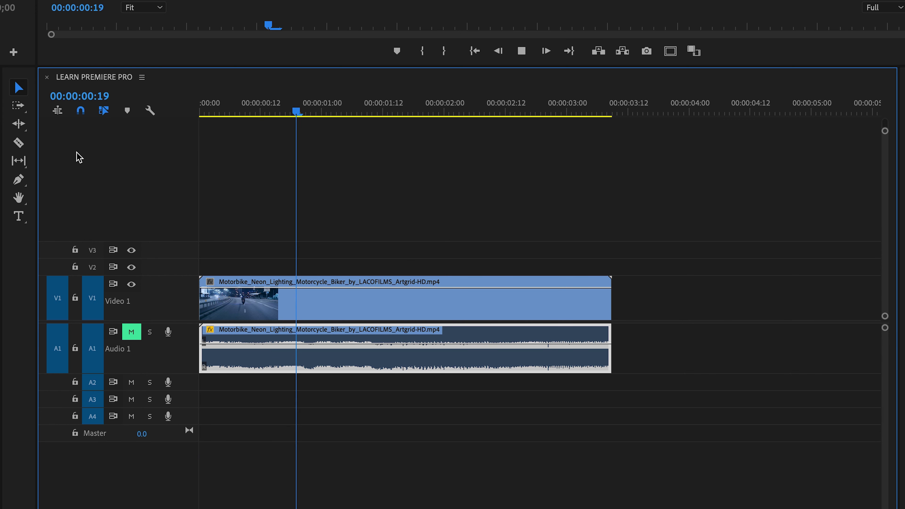
pyautogui.press('space')
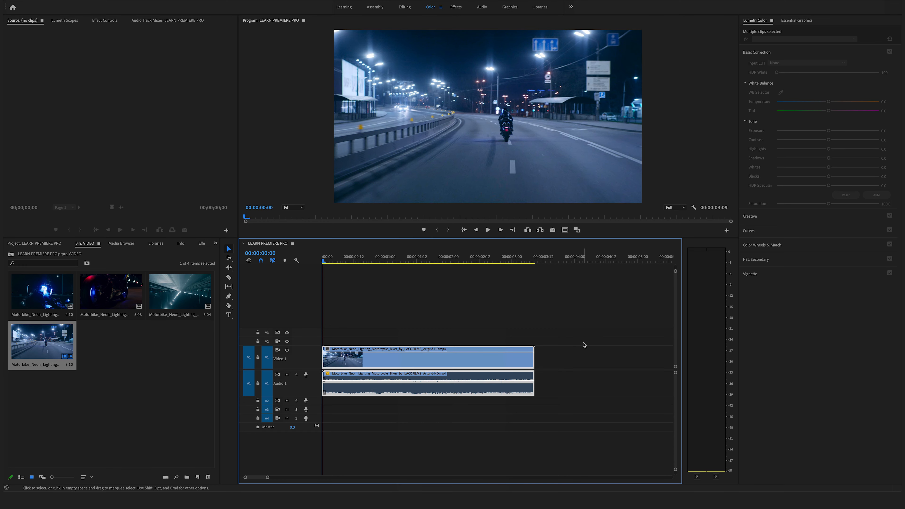
# Select the motorbike video and audio clips together and link them again
pyautogui.moveTo(583, 350); pyautogui.dragTo(427, 393)
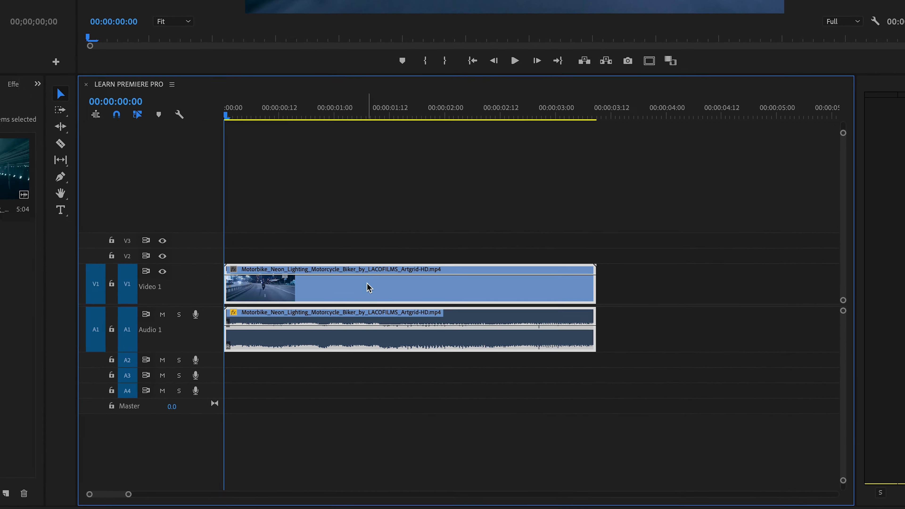
pyautogui.rightClick(370, 291)
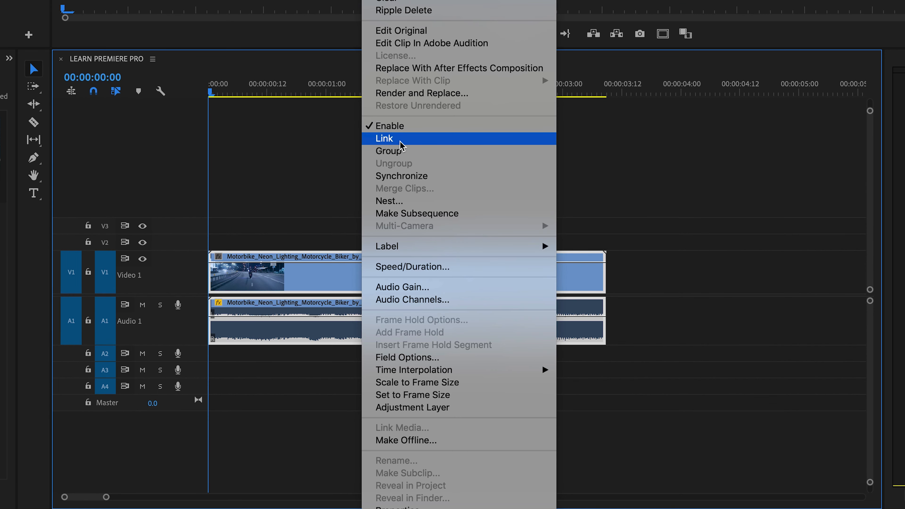
pyautogui.click(401, 143)
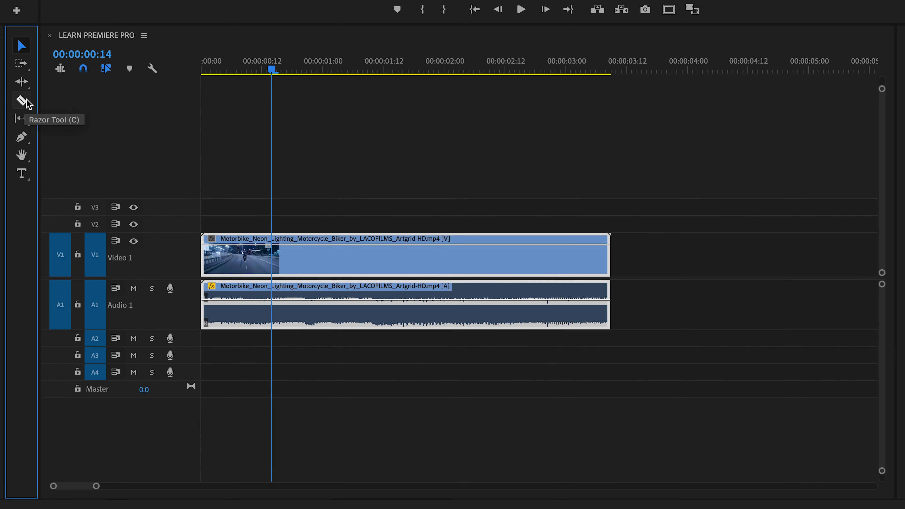
# Split the linked motorbike clip at 00:00:02:20 with the Razor tool and return to the Selection tool
pyautogui.click(23, 100)
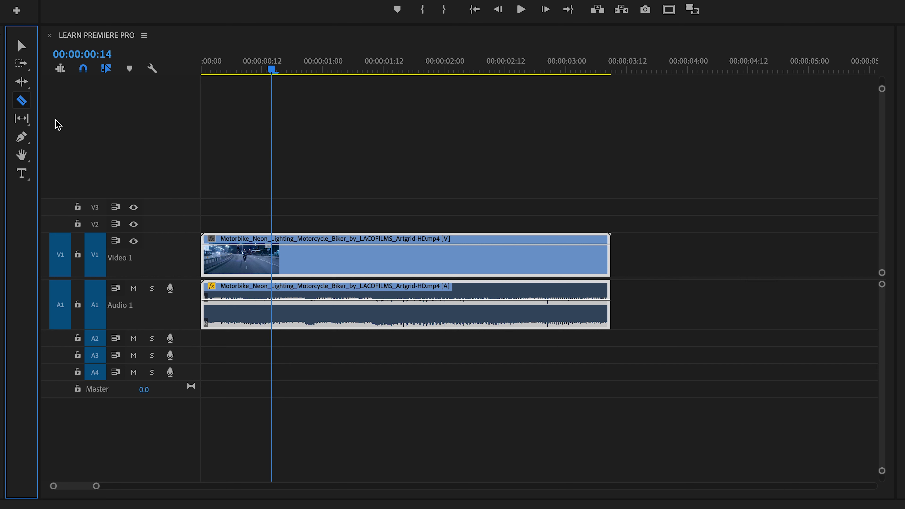
pyautogui.click(352, 71)
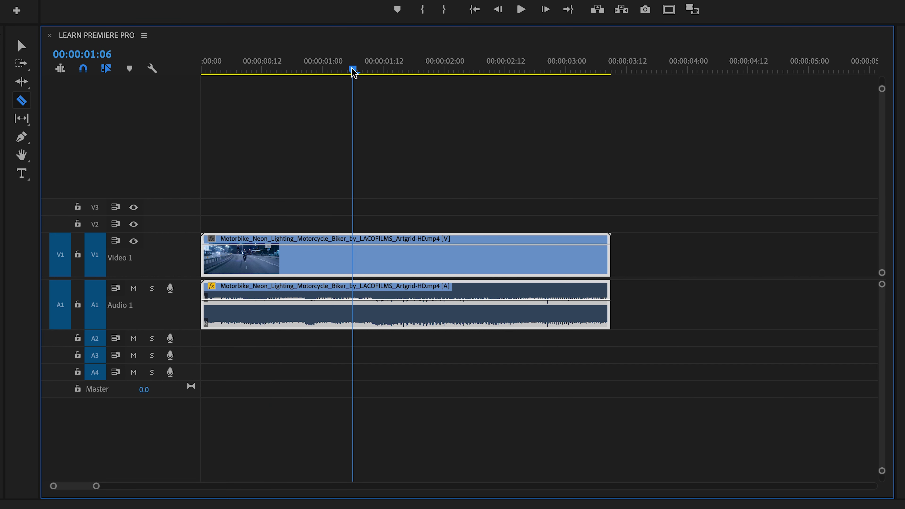
pyautogui.moveTo(353, 71); pyautogui.dragTo(545, 68)
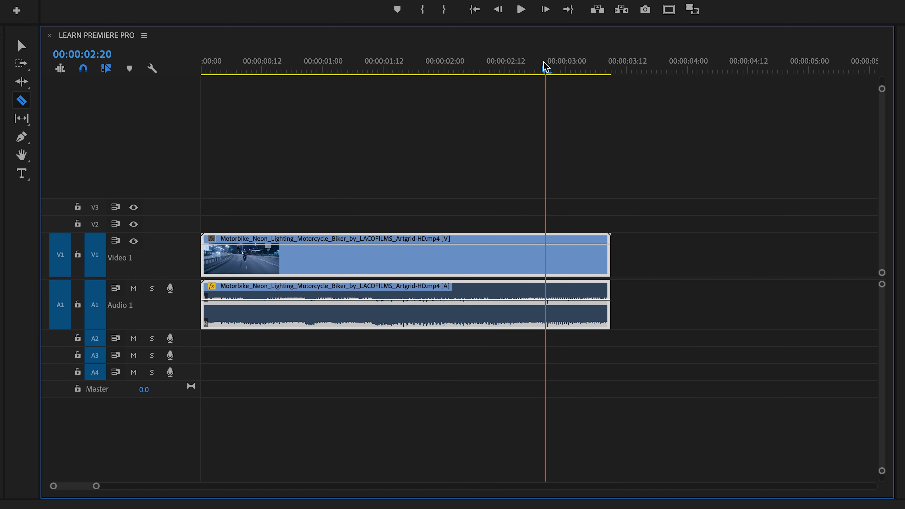
pyautogui.click(548, 245)
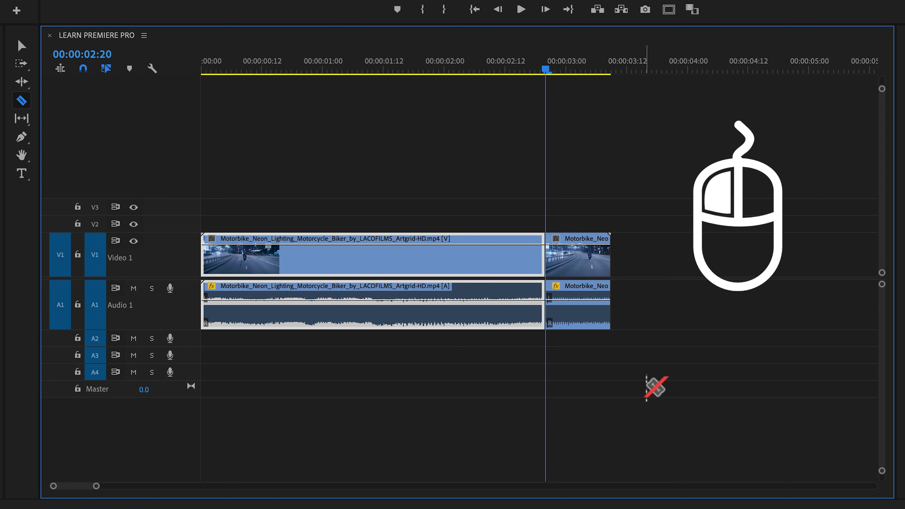
pyautogui.click(21, 45)
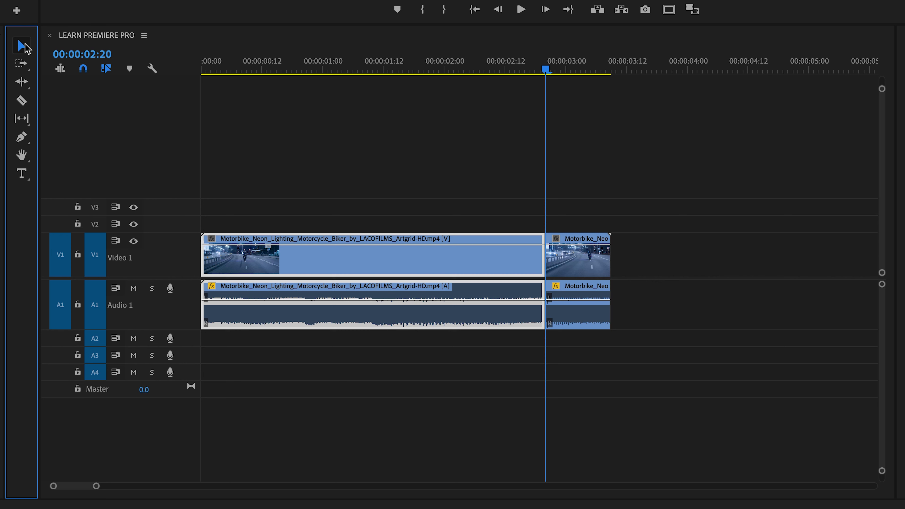
# Move the short end piece about 22 frames later and try shifting the long first piece separately
pyautogui.moveTo(643, 196); pyautogui.dragTo(577, 331)
pyautogui.moveTo(567, 260); pyautogui.dragTo(676, 265)
pyautogui.moveTo(476, 251); pyautogui.dragTo(504, 267)
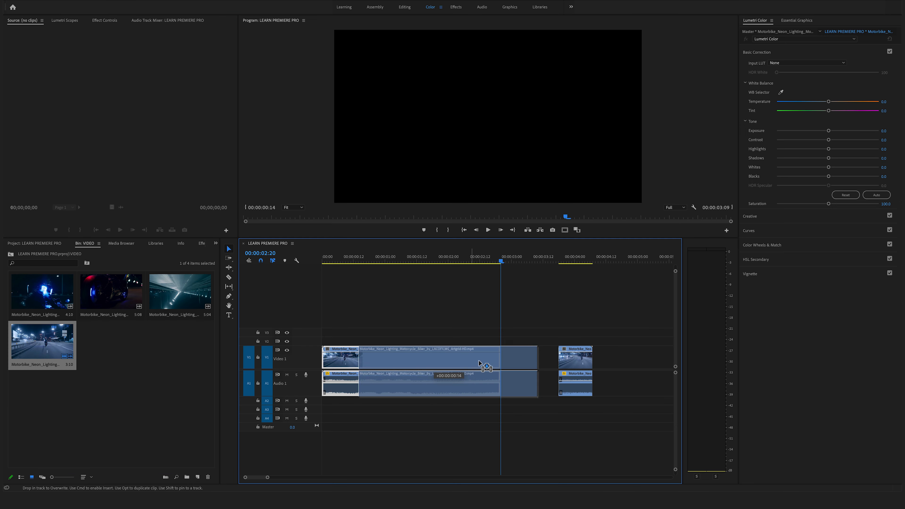
pyautogui.moveTo(479, 364); pyautogui.dragTo(385, 365)
# Delete the short end piece after the cut from tracks V1 and A1
pyautogui.moveTo(627, 340)
pyautogui.mouseDown()
pyautogui.moveTo(560, 377)
pyautogui.moveTo(533, 365)
pyautogui.moveTo(527, 385)
pyautogui.mouseUp()
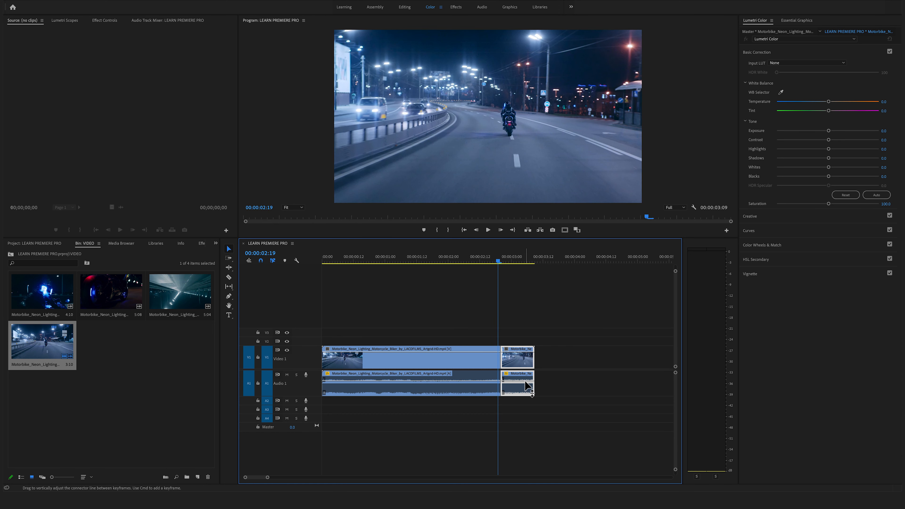
pyautogui.moveTo(527, 385)
pyautogui.press('Delete')
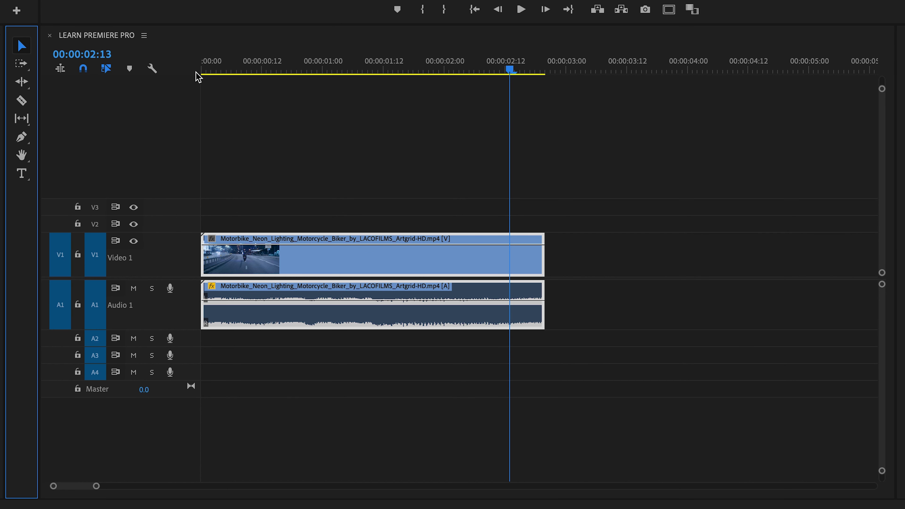
# Move the playhead to 00:00:02:01, alternate between the Razor and Selection tools, and deselect the clip
pyautogui.moveTo(498, 64); pyautogui.dragTo(450, 63)
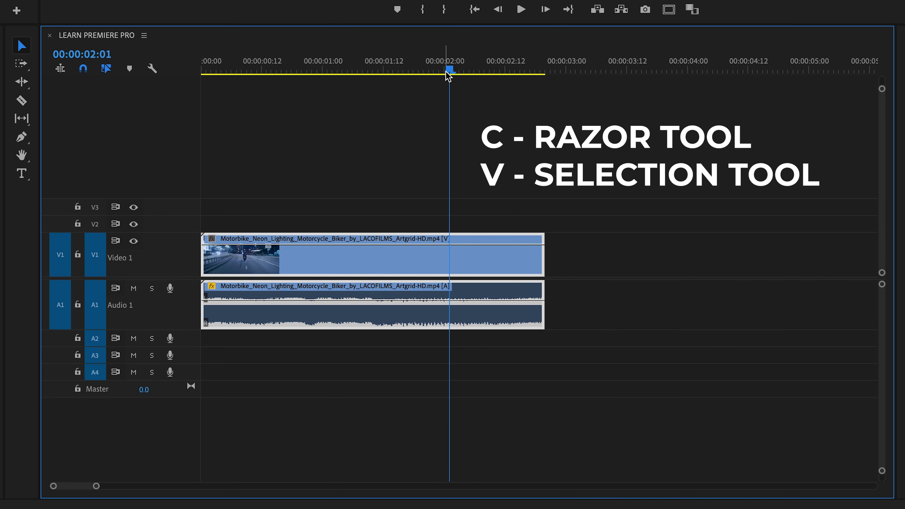
pyautogui.press('c')
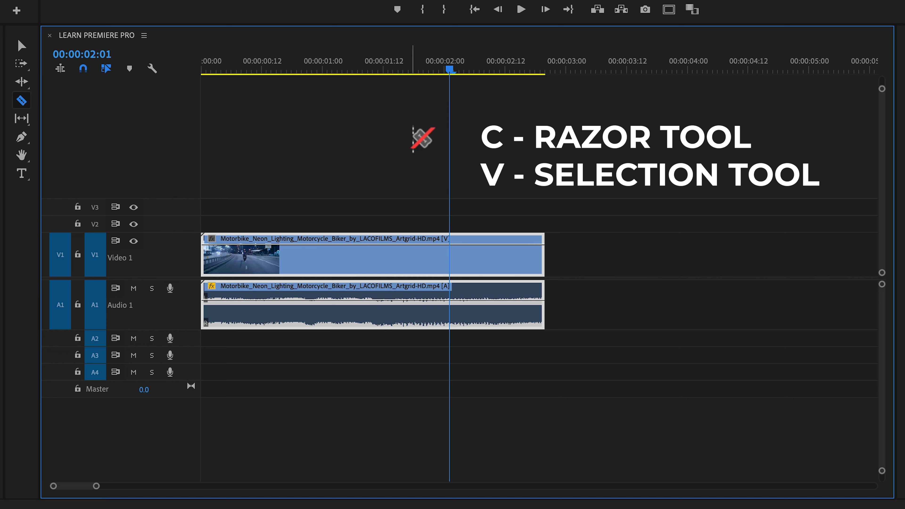
pyautogui.press('v')
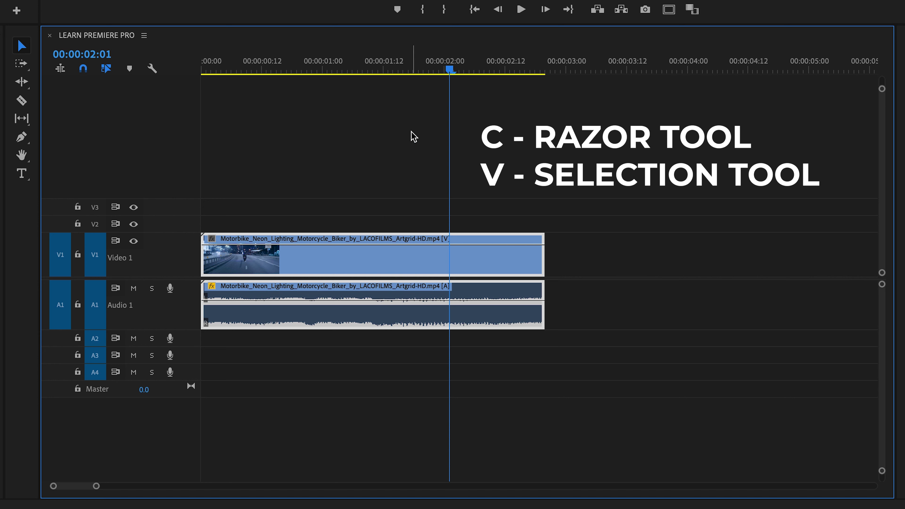
pyautogui.press('c')
pyautogui.press('v')
pyautogui.click(606, 309)
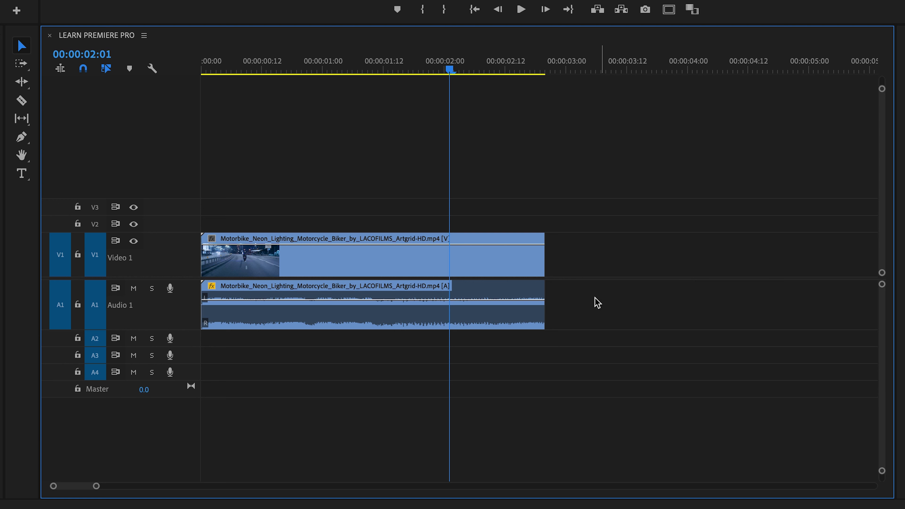
# Shorten the linked motorbike clip by its edges to a duration of about 00:00:02:04
pyautogui.moveTo(545, 261)
pyautogui.mouseDown()
pyautogui.moveTo(496, 266)
pyautogui.moveTo(529, 264)
pyautogui.mouseUp()
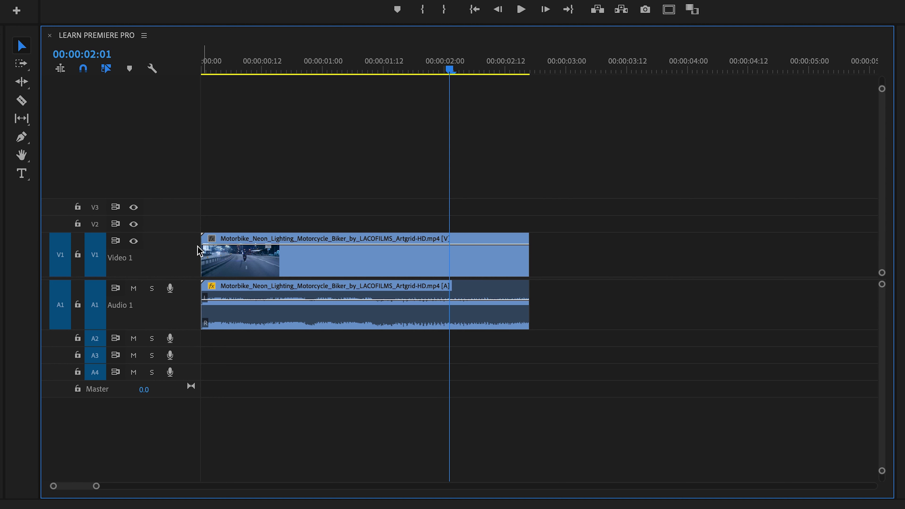
pyautogui.moveTo(210, 253)
pyautogui.mouseDown()
pyautogui.moveTo(278, 257)
pyautogui.moveTo(219, 260)
pyautogui.mouseUp()
pyautogui.moveTo(464, 262)
pyautogui.mouseDown()
pyautogui.moveTo(574, 260)
pyautogui.moveTo(479, 268)
pyautogui.mouseUp()
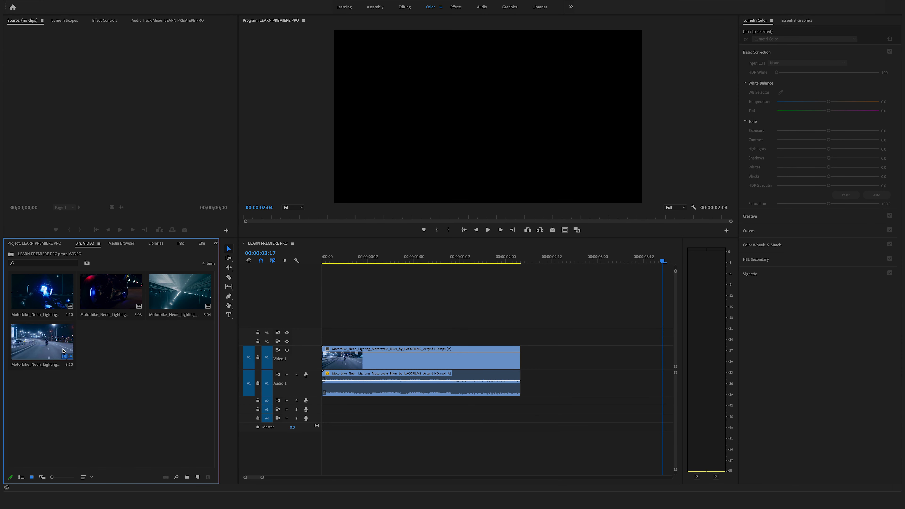
# Open the 3:10 motorbike road clip from the VIDEO bin in the Source monitor and play it
pyautogui.click(38, 349)
pyautogui.doubleClick(38, 349)
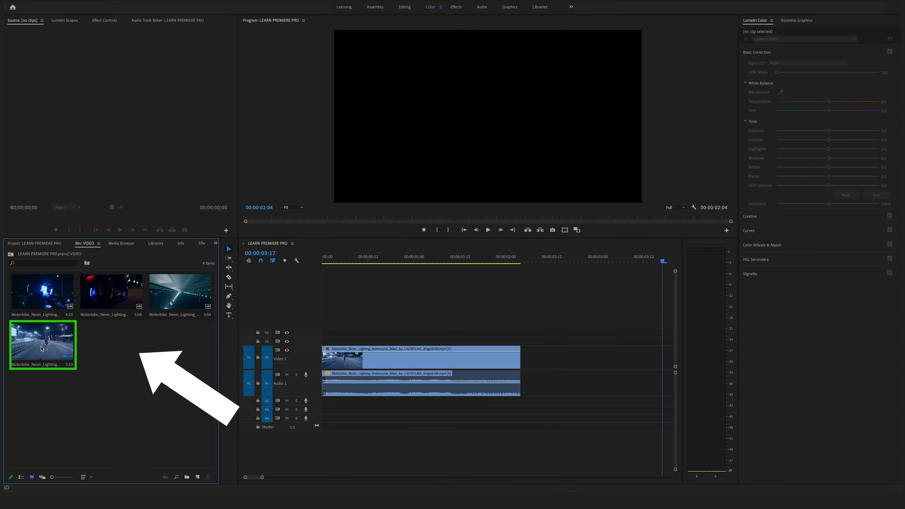
pyautogui.doubleClick(39, 350)
pyautogui.press('space')
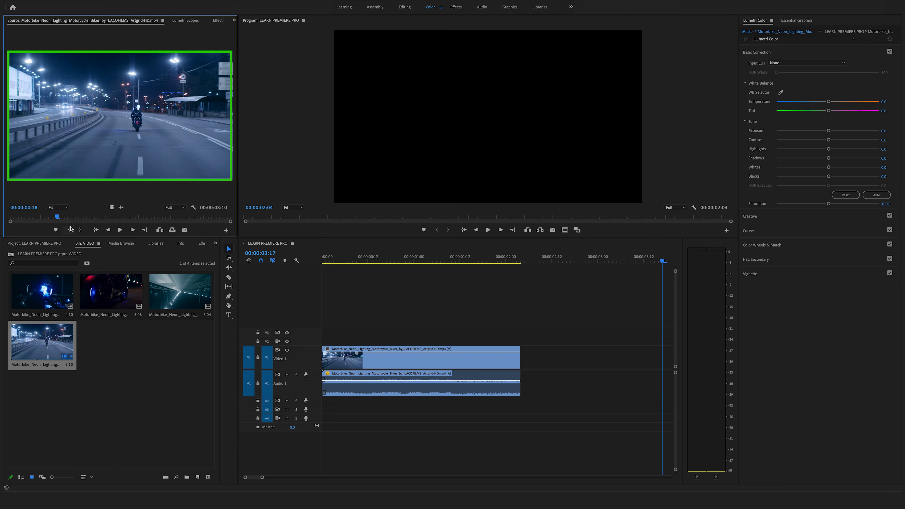
# Mark an In point at 00:00:00:14 and an Out point at 00:00:01:22 on the source clip
pyautogui.click(48, 218)
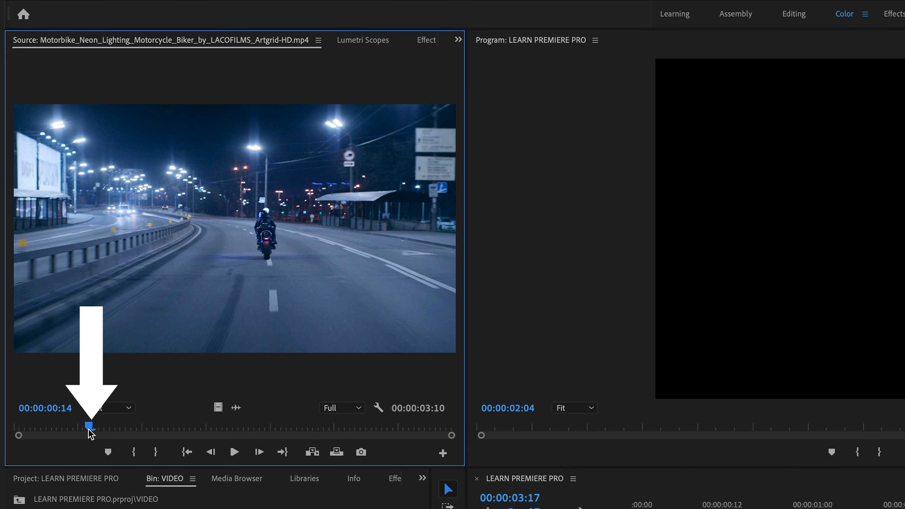
pyautogui.press('i')
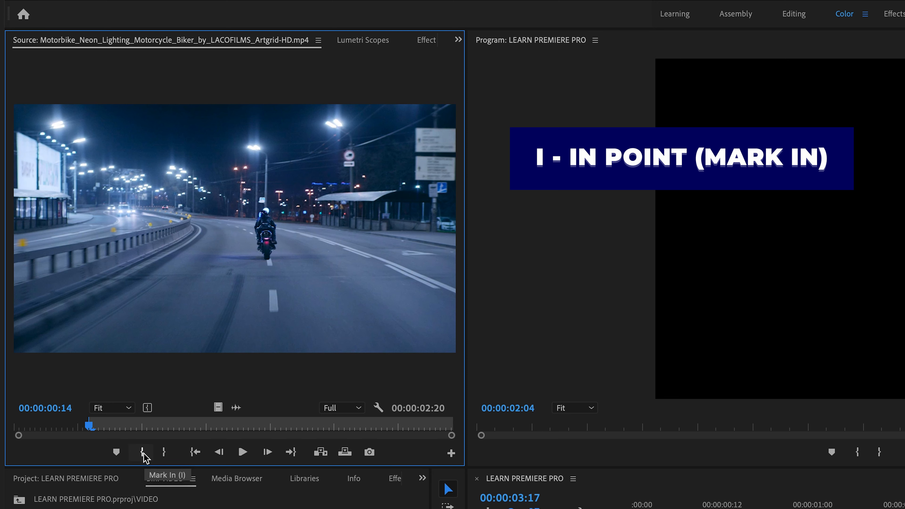
pyautogui.moveTo(137, 426); pyautogui.dragTo(260, 427)
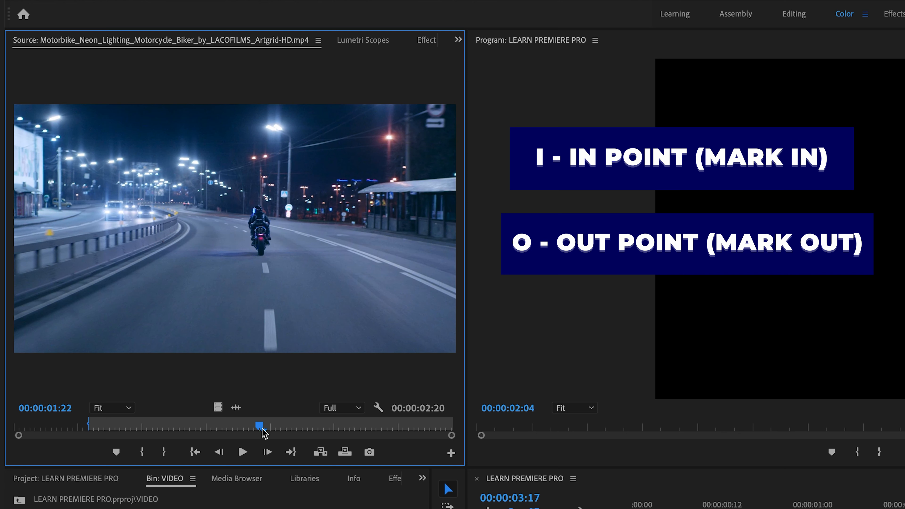
pyautogui.click(166, 452)
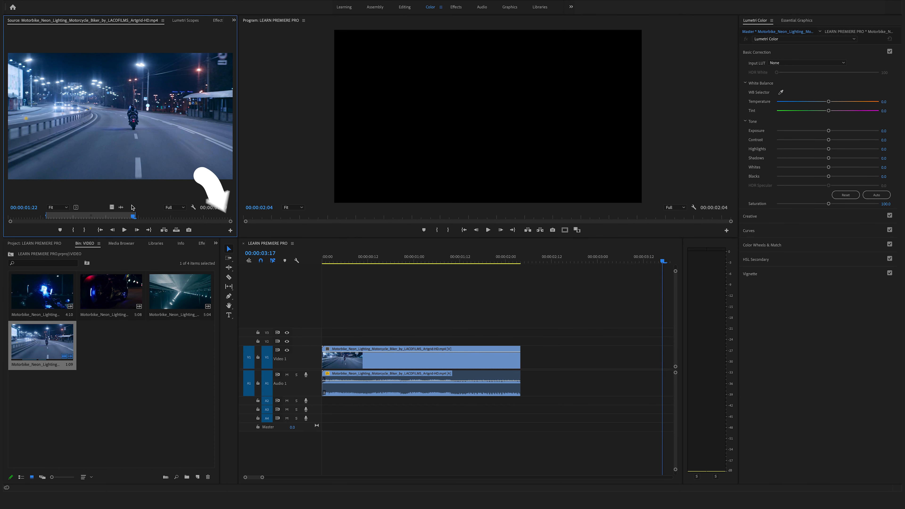
# Place the marked section with video and audio after the existing timeline clip, and delete it again
pyautogui.moveTo(93, 140); pyautogui.dragTo(581, 357)
pyautogui.click(567, 262)
pyautogui.click(562, 384)
pyautogui.press('Delete')
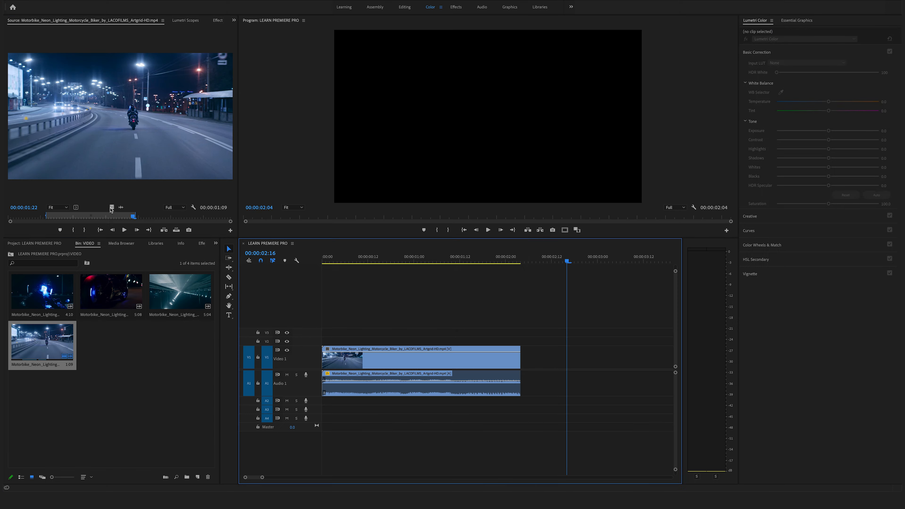
# Try placing only the video and then only the audio of the marked source section after the timeline clip, and undo both placements
pyautogui.moveTo(246, 409); pyautogui.dragTo(542, 374)
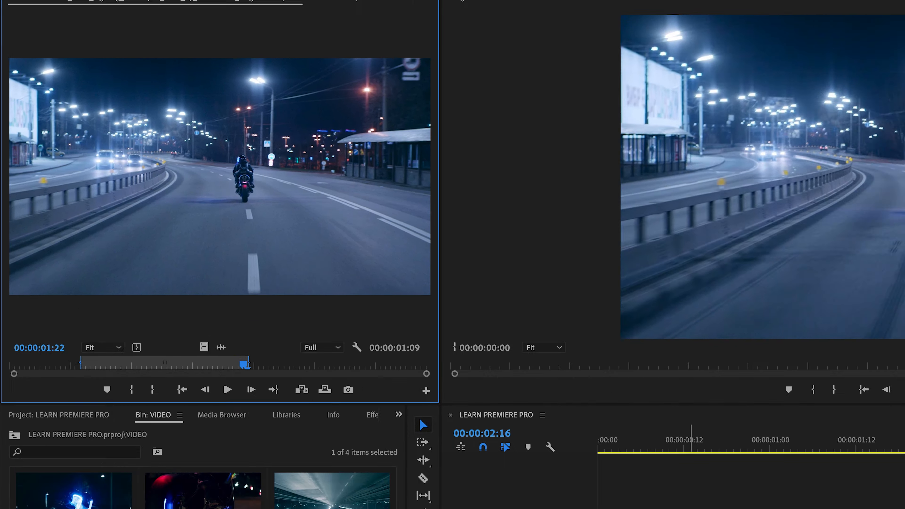
pyautogui.moveTo(267, 409); pyautogui.dragTo(542, 399)
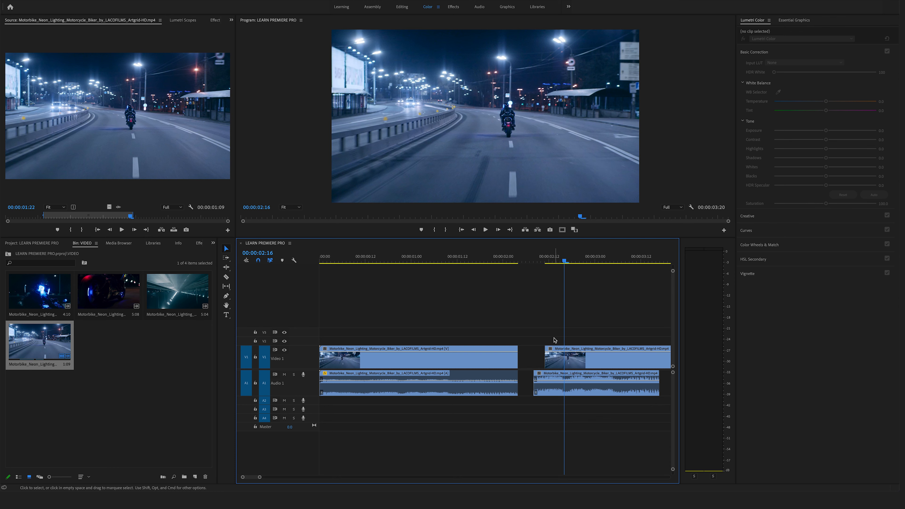
pyautogui.press('super+z')
pyautogui.press('super+z')
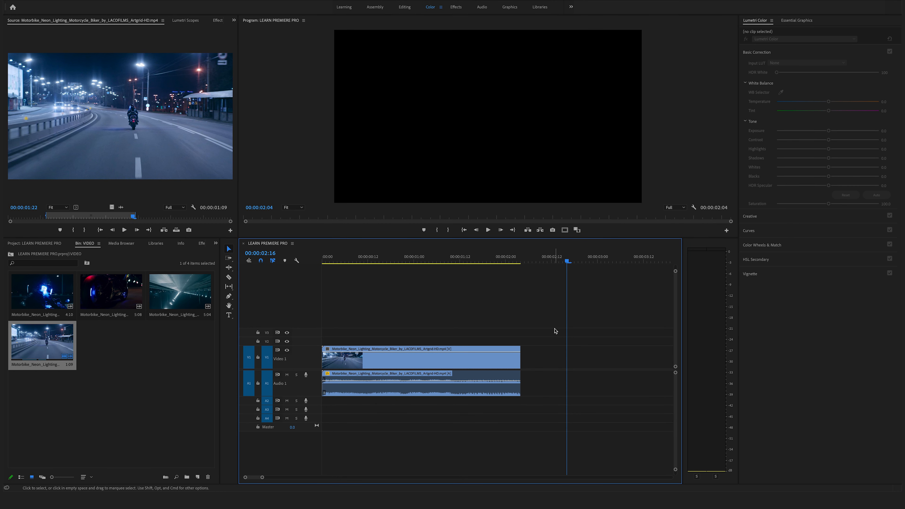
# Place the 4:10 close-up helmet clip directly after the road clip in the sequence and play across the cut
pyautogui.moveTo(495, 257); pyautogui.dragTo(487, 257)
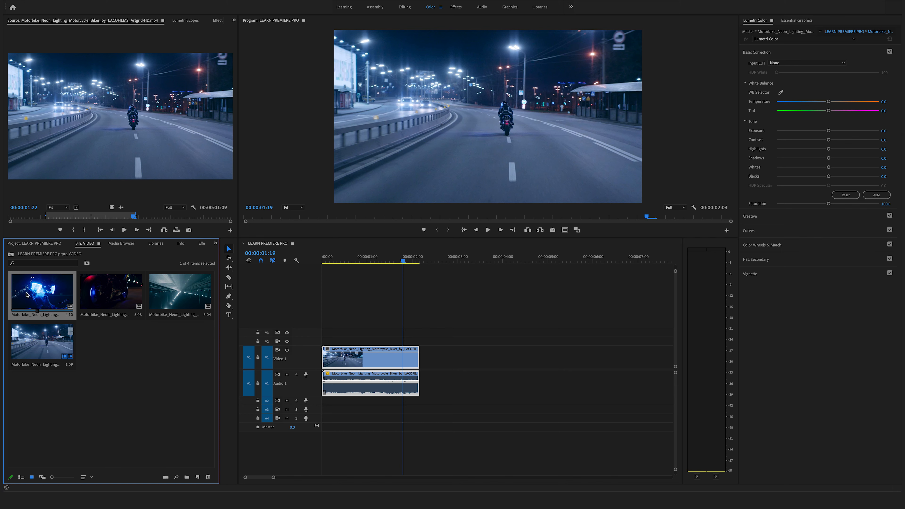
pyautogui.moveTo(27, 294); pyautogui.dragTo(421, 361)
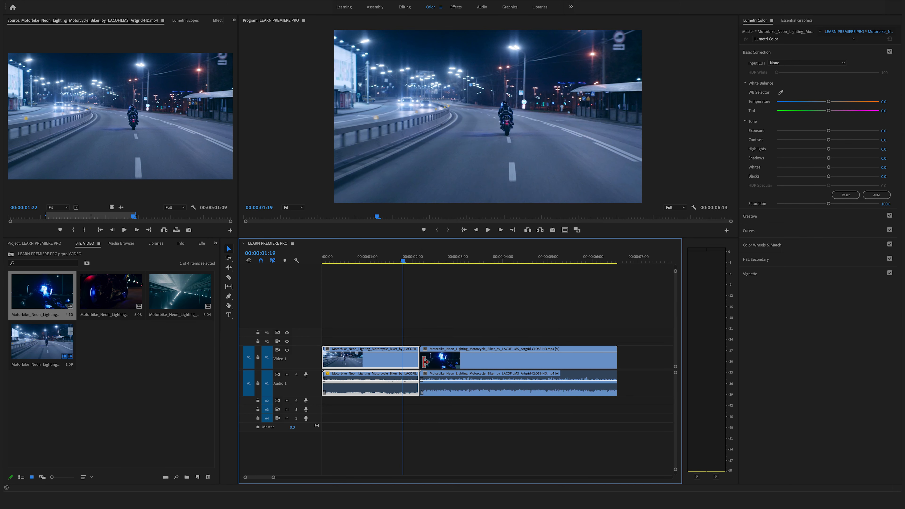
pyautogui.moveTo(403, 261); pyautogui.dragTo(370, 262)
pyautogui.press('space')
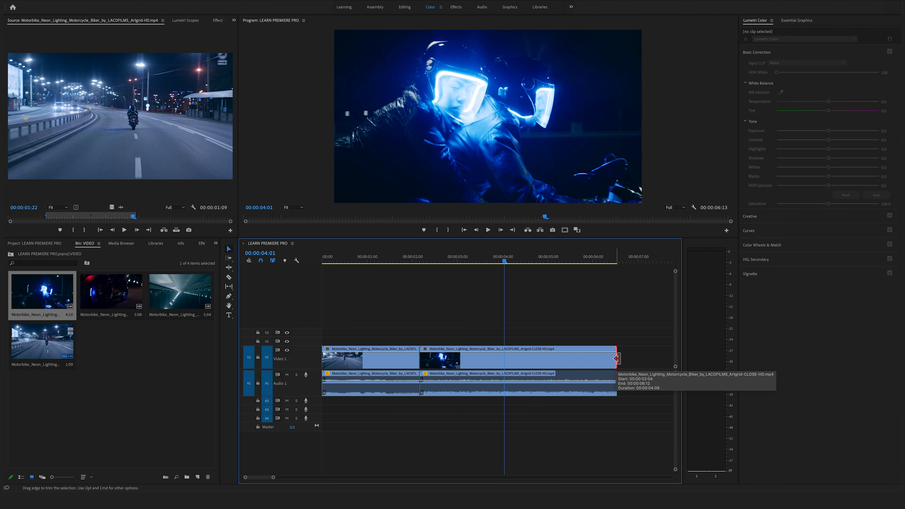
# Cut the close-up helmet clip at 00:00:04:01 and remove the remainder with its audio
pyautogui.press('c')
pyautogui.click(506, 376)
pyautogui.press('v')
pyautogui.moveTo(540, 323); pyautogui.dragTo(544, 407)
# Append the 5:04 tunnel clip directly after the close-up clip, cut it at 00:00:07:07 and delete the remainder
pyautogui.moveTo(180, 291); pyautogui.dragTo(516, 360)
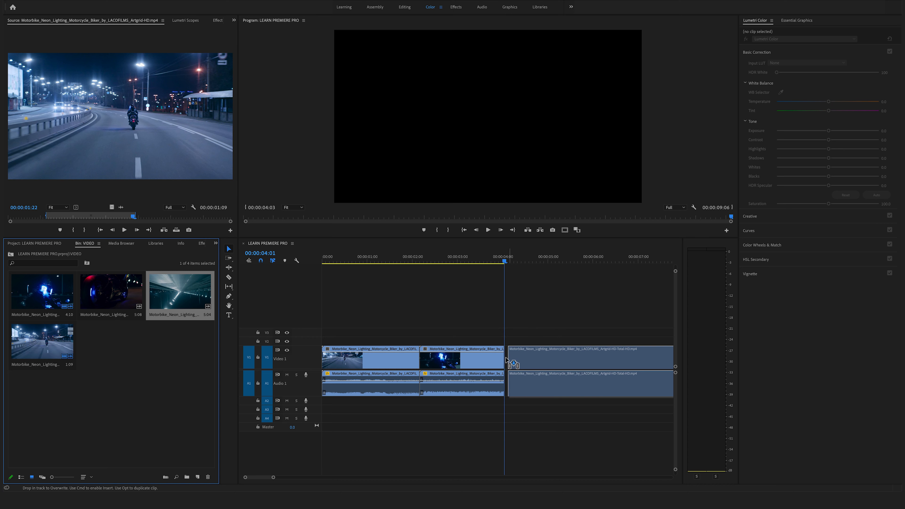
pyautogui.press('space')
pyautogui.press('space')
pyautogui.press('c')
pyautogui.click(651, 363)
pyautogui.press('v')
pyautogui.click(662, 361)
pyautogui.press('Delete')
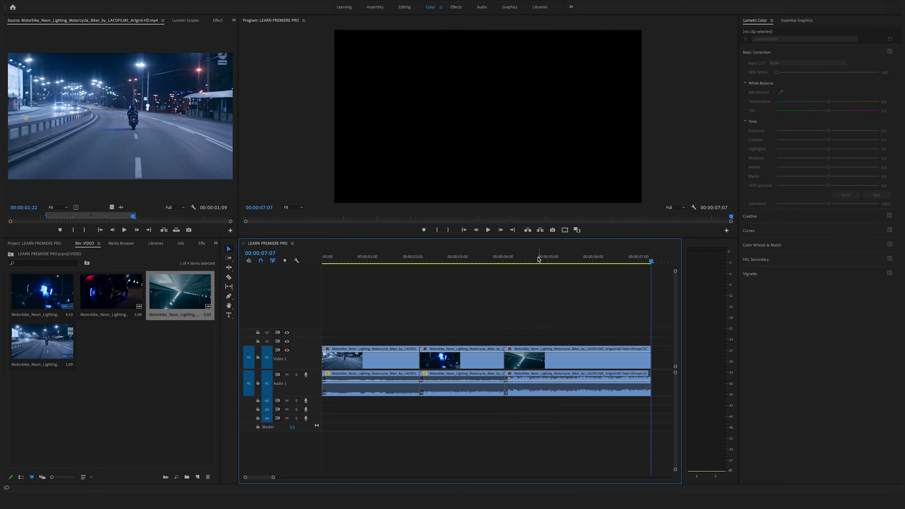
# Show the Audio Track Mixer for the sequence and lower the Audio 1 track's volume to -15 dB during playback
pyautogui.moveTo(649, 262); pyautogui.dragTo(397, 263)
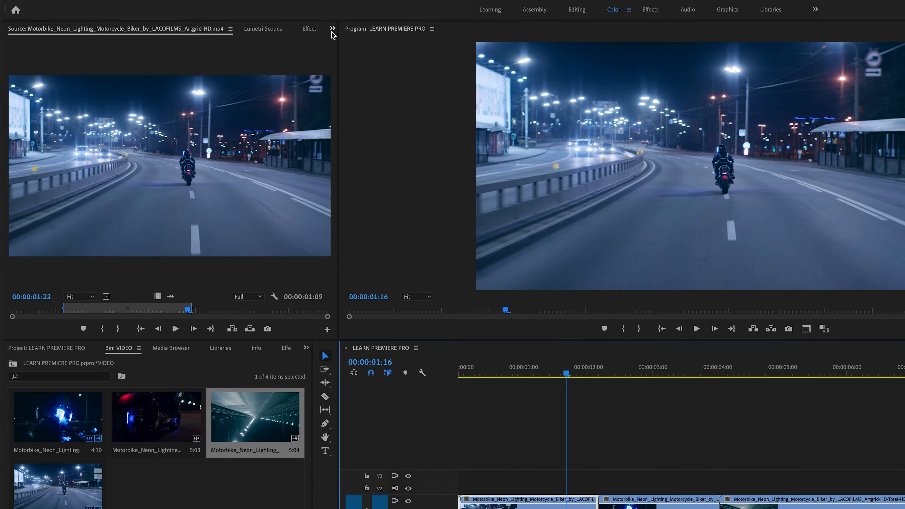
pyautogui.click(274, 24)
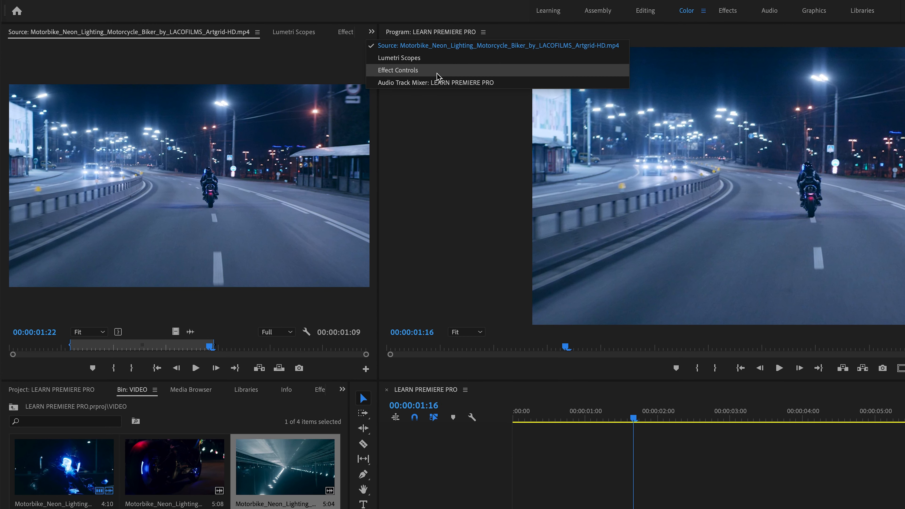
pyautogui.click(430, 82)
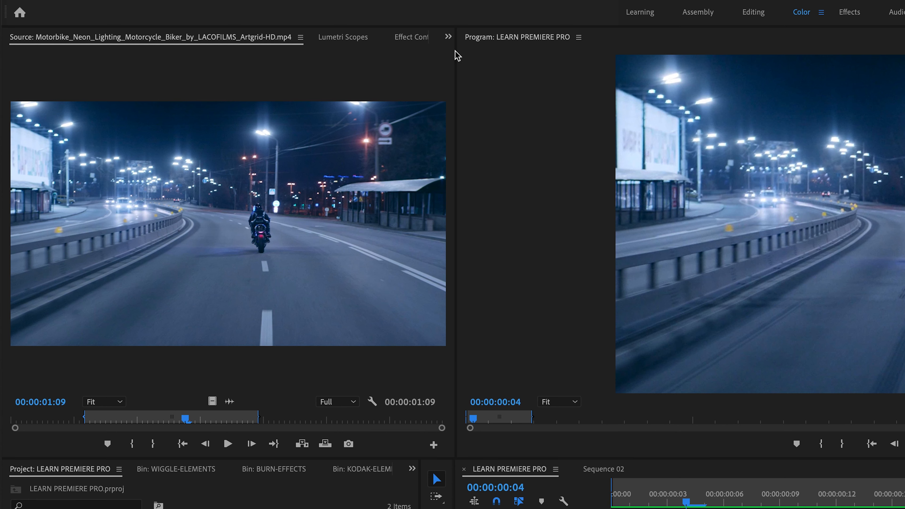
pyautogui.click(448, 37)
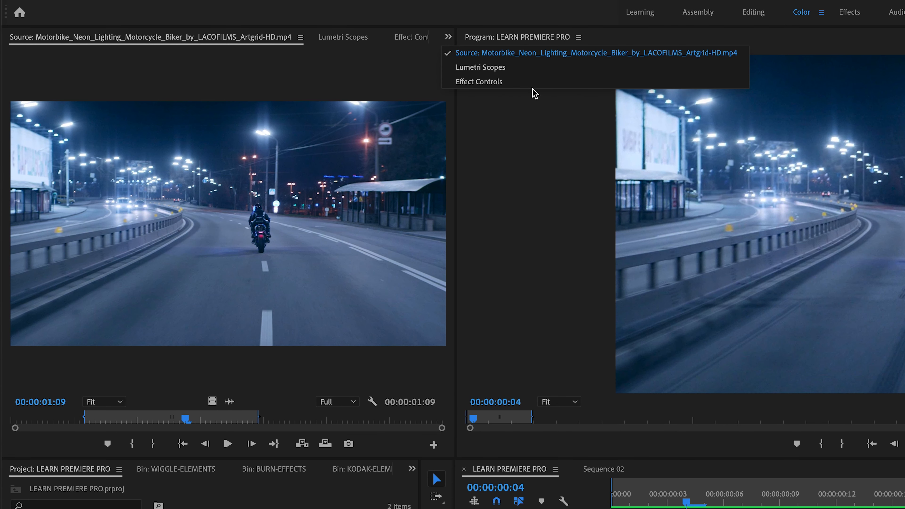
pyautogui.click(394, 0)
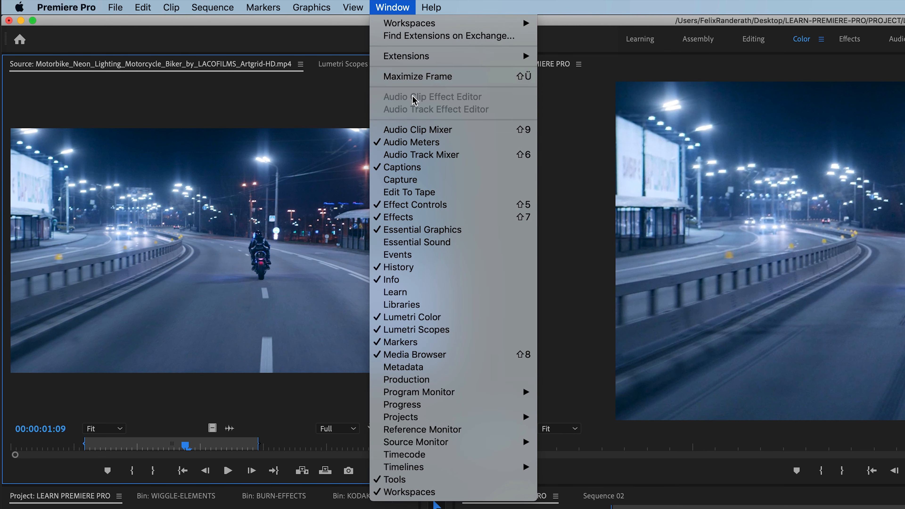
pyautogui.click(442, 157)
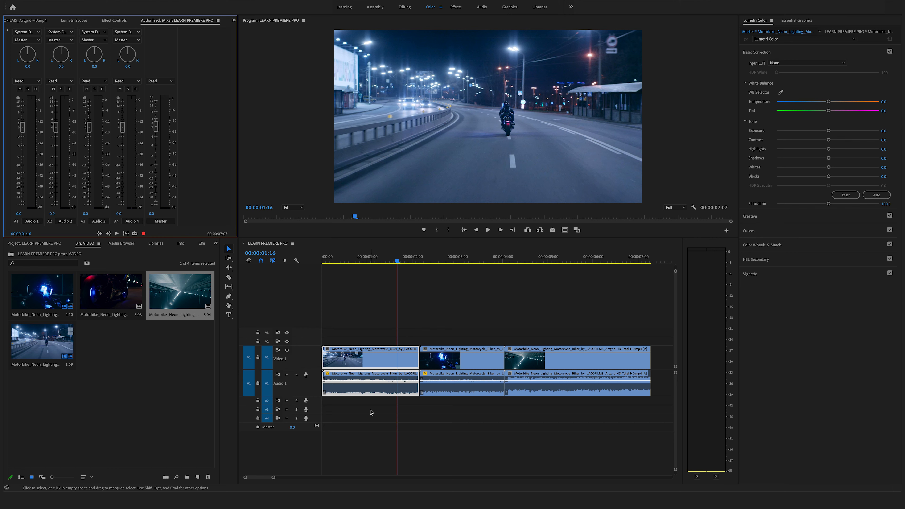
pyautogui.press('space')
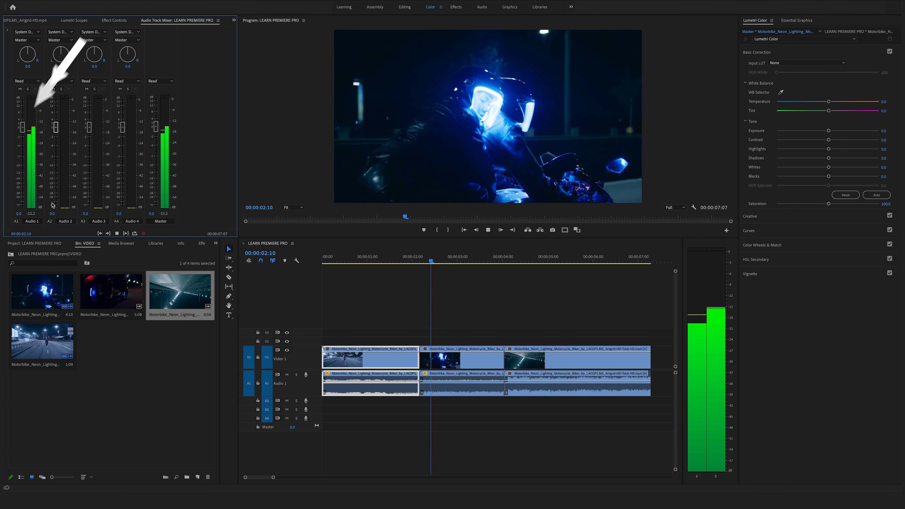
pyautogui.moveTo(23, 128); pyautogui.dragTo(28, 181)
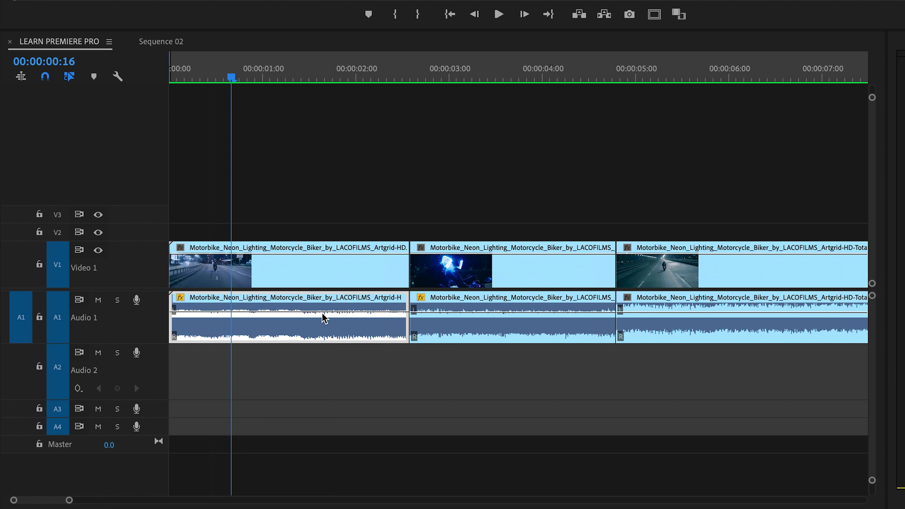
# Lower the volume line of the first clip's audio and set its audio gain to -10 dB
pyautogui.click(322, 319)
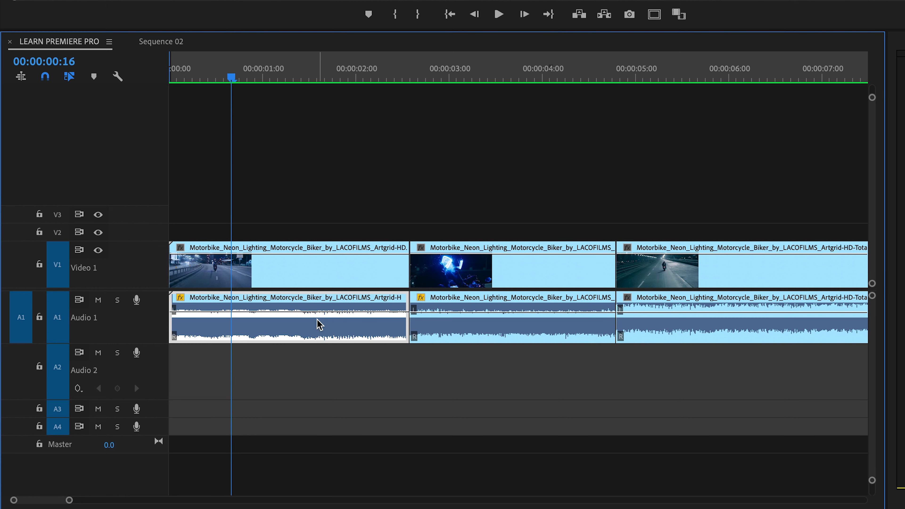
pyautogui.moveTo(315, 311); pyautogui.dragTo(314, 329)
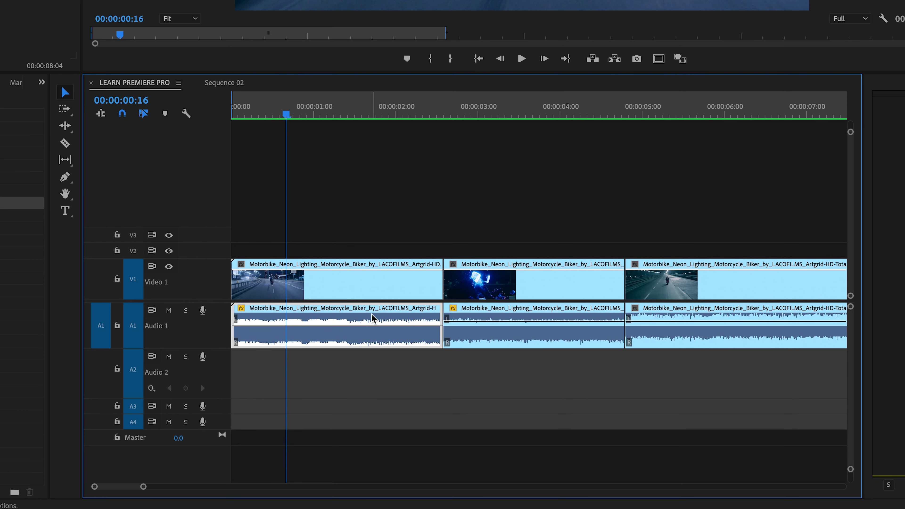
pyautogui.rightClick(372, 317)
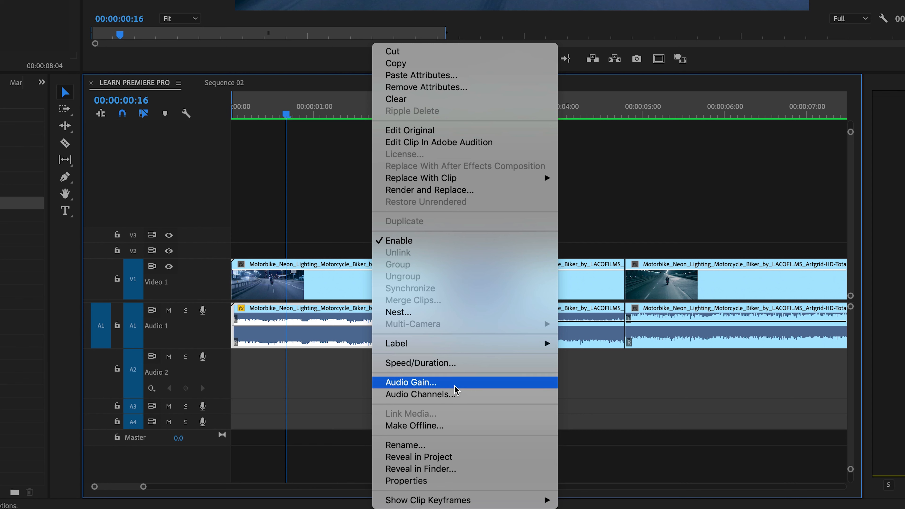
pyautogui.click(410, 383)
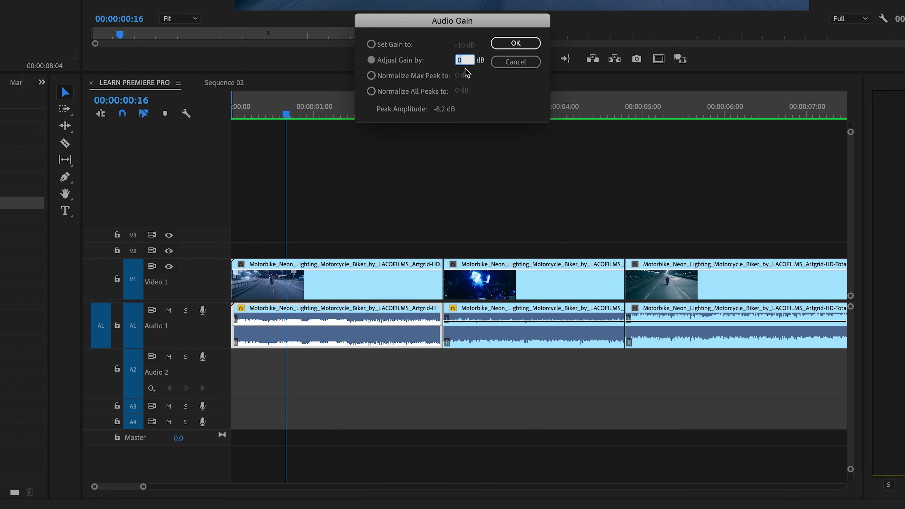
pyautogui.click(372, 45)
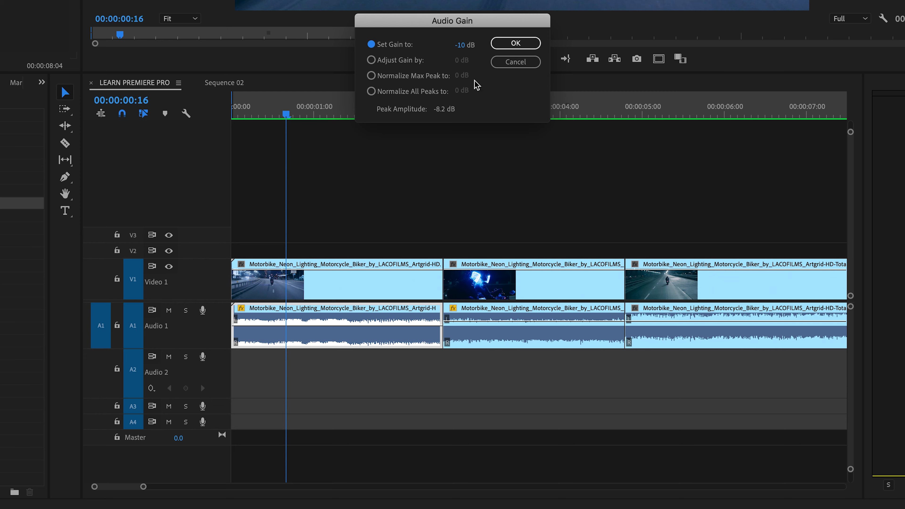
pyautogui.click(517, 42)
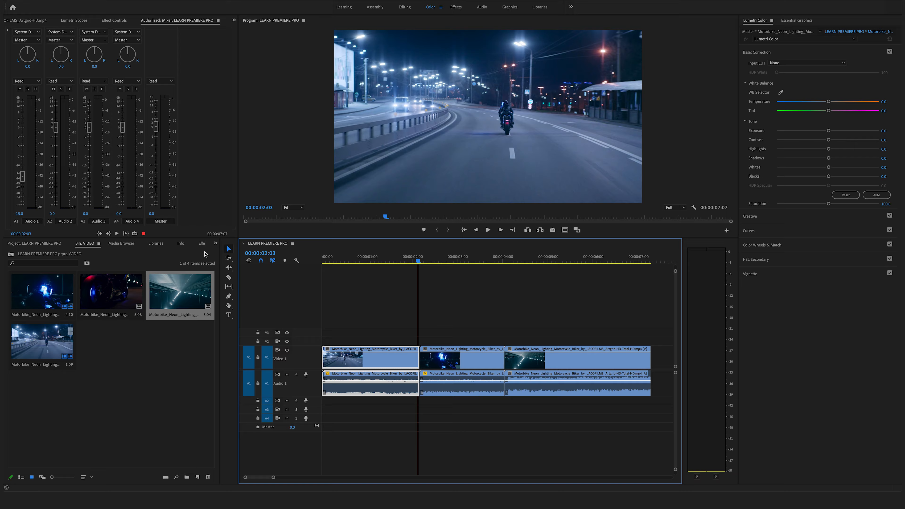
# Show the Effects library and expand the Dissolve group of the video transitions
pyautogui.click(226, 244)
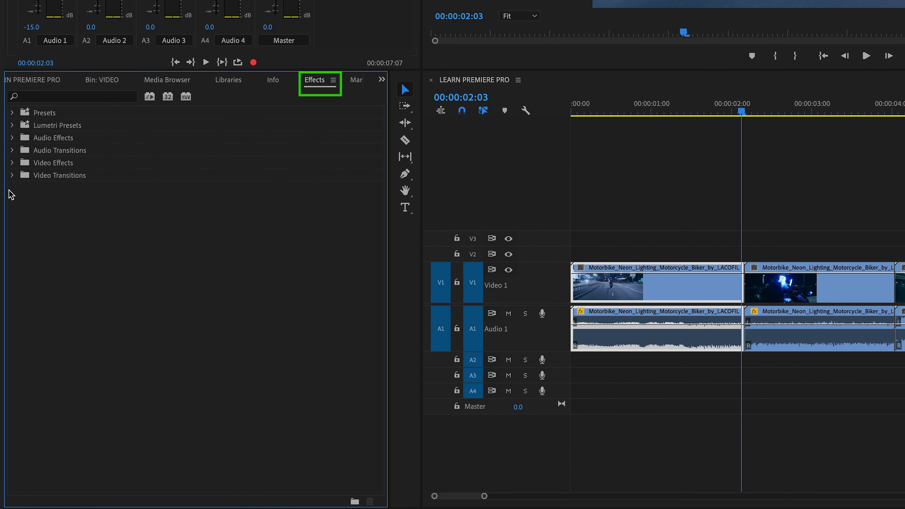
pyautogui.click(12, 175)
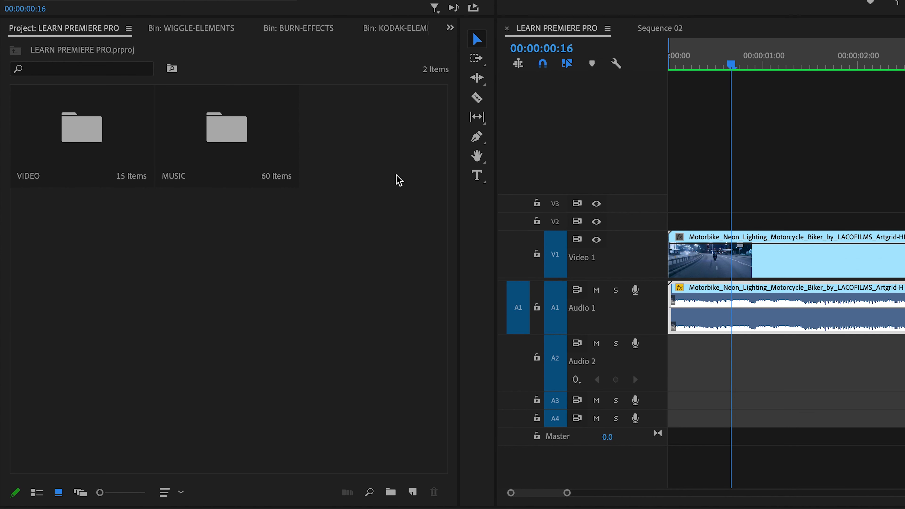
pyautogui.moveTo(463, 188)
pyautogui.mouseDown()
pyautogui.moveTo(483, 187)
pyautogui.moveTo(472, 188)
pyautogui.mouseUp()
pyautogui.moveTo(539, 185); pyautogui.dragTo(448, 184)
pyautogui.click(440, 29)
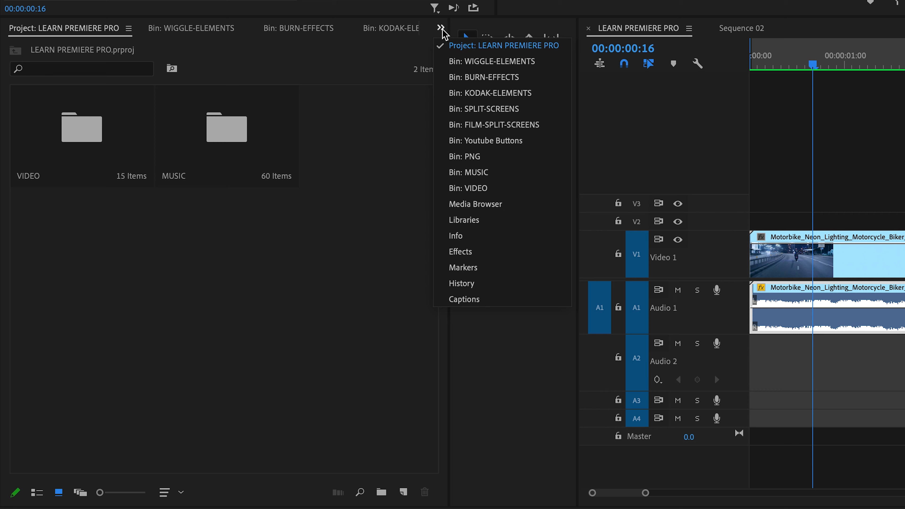
pyautogui.click(492, 253)
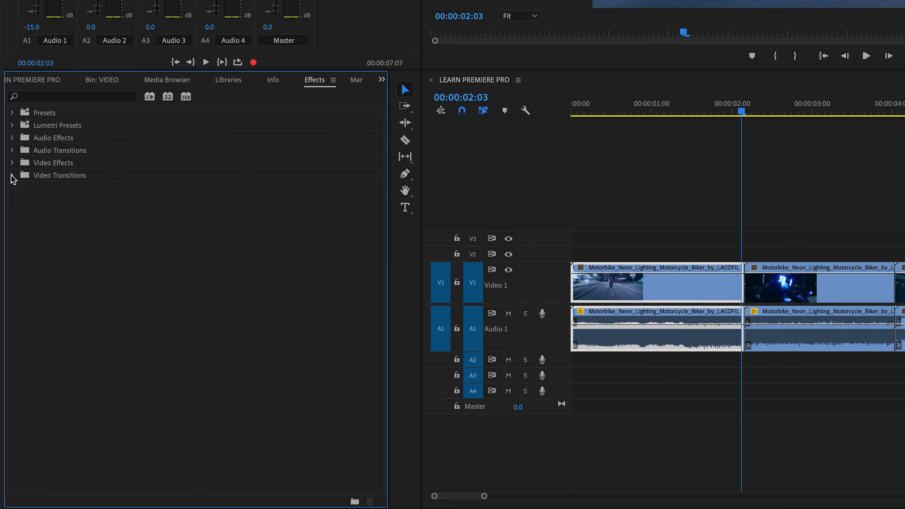
pyautogui.click(12, 175)
pyautogui.click(19, 200)
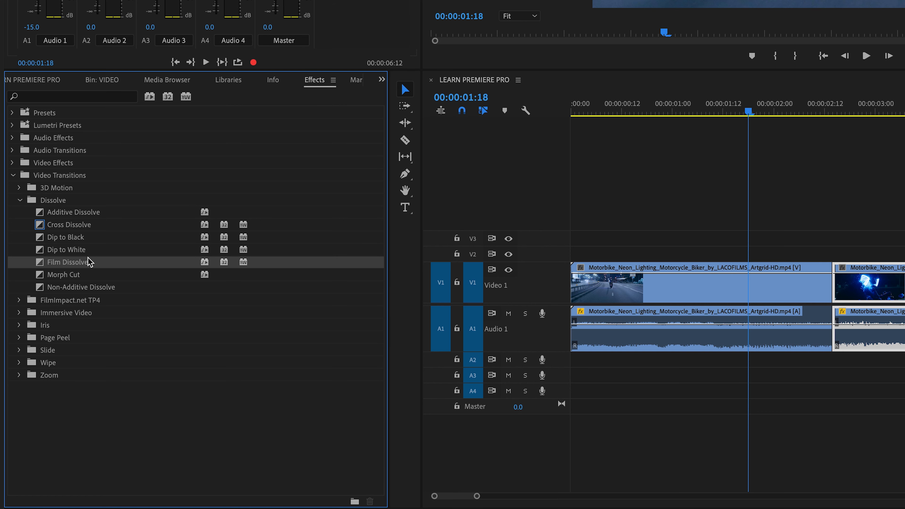
# Apply a Film Dissolve across the cut between the road clip and the close-up clip, and play the transition
pyautogui.moveTo(39, 267); pyautogui.dragTo(840, 297)
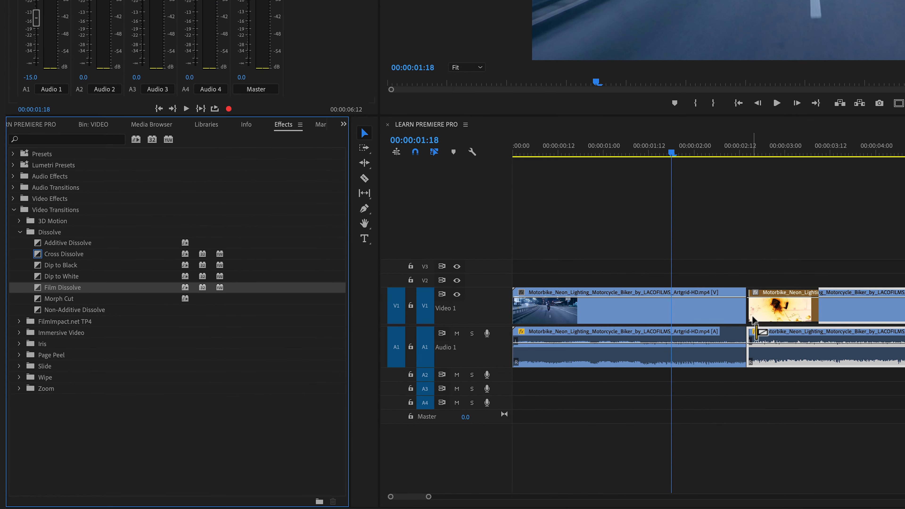
pyautogui.moveTo(752, 317); pyautogui.dragTo(746, 313)
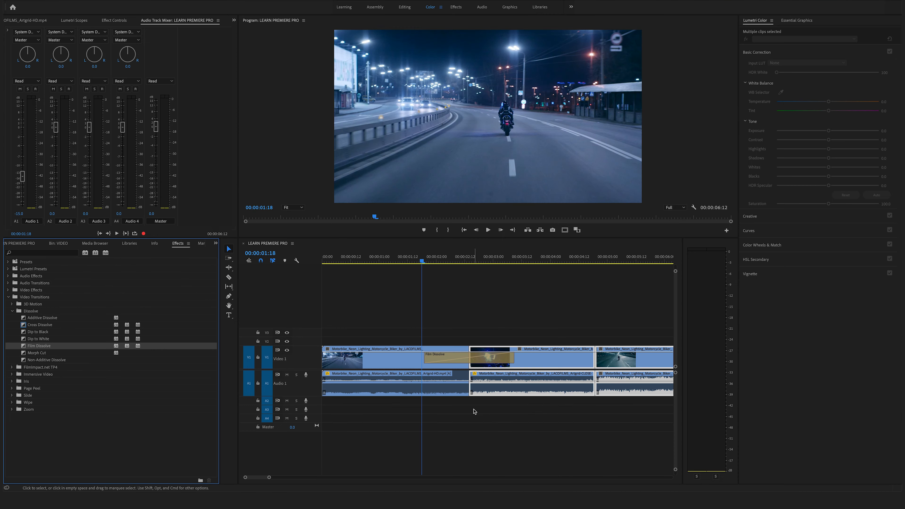
pyautogui.press('space')
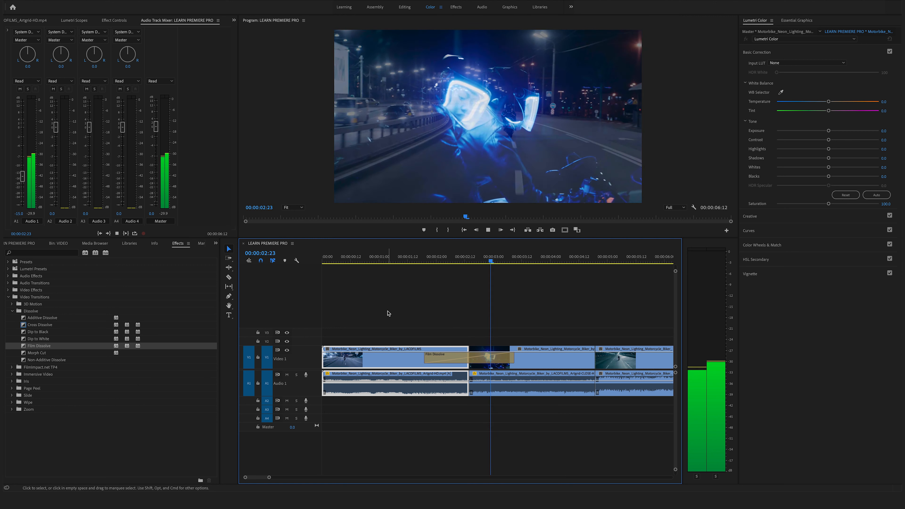
pyautogui.press('space')
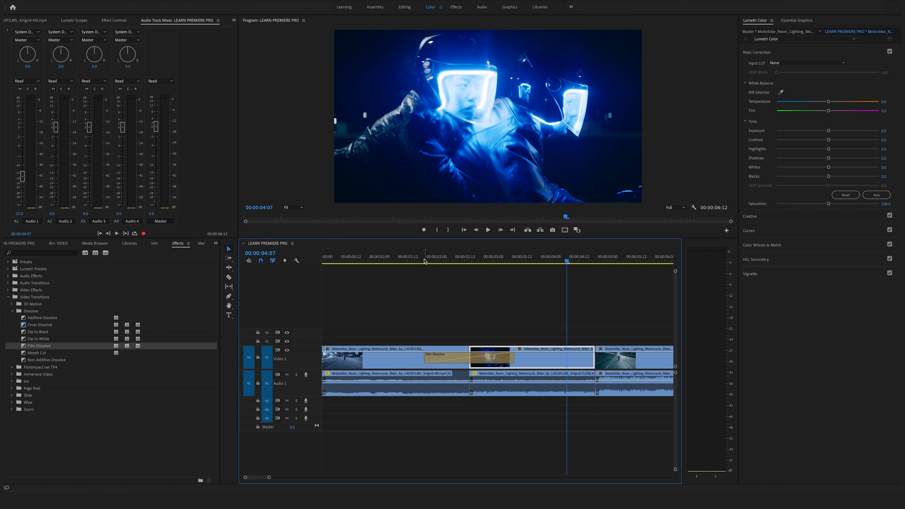
# Delete the Film Dissolve between the first two clips and apply the default transition to that cut instead
pyautogui.click(453, 359)
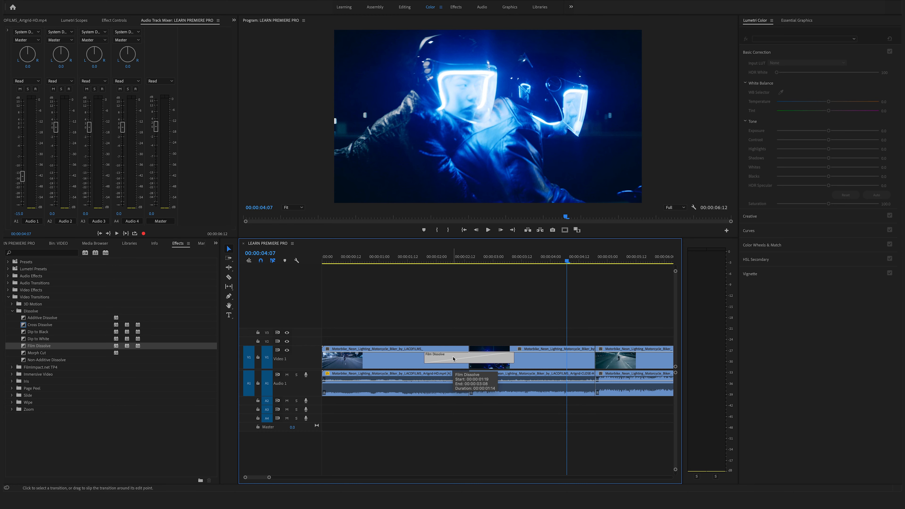
pyautogui.press('Delete')
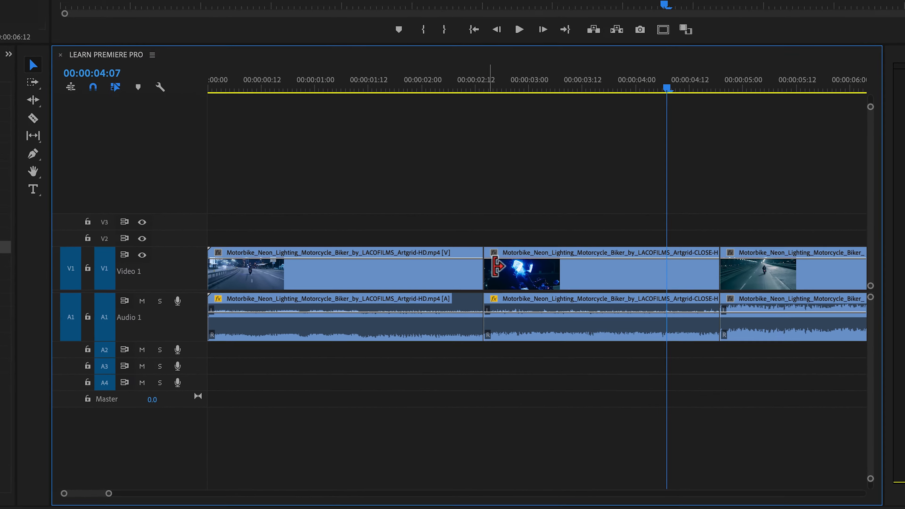
pyautogui.rightClick(487, 267)
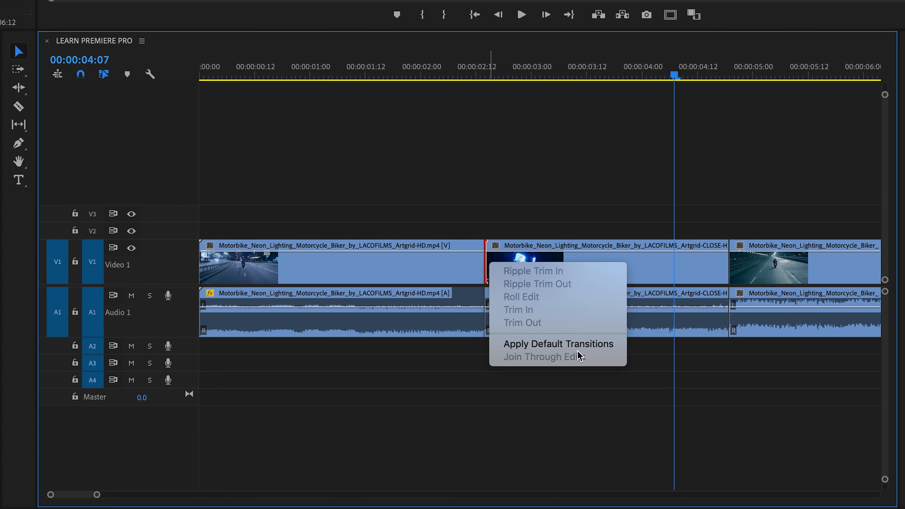
pyautogui.click(611, 345)
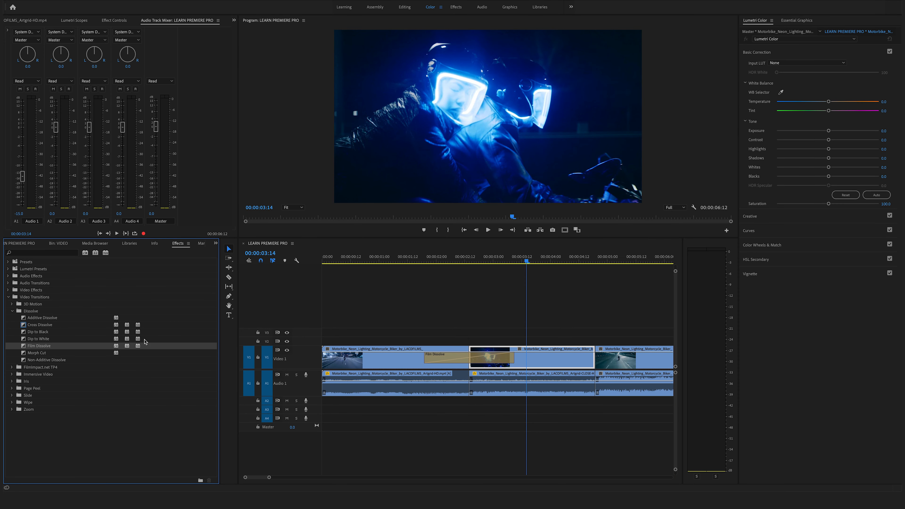
# Apply a Constant Power crossfade to the audio cut between the first two clips and play the transition
pyautogui.click(9, 297)
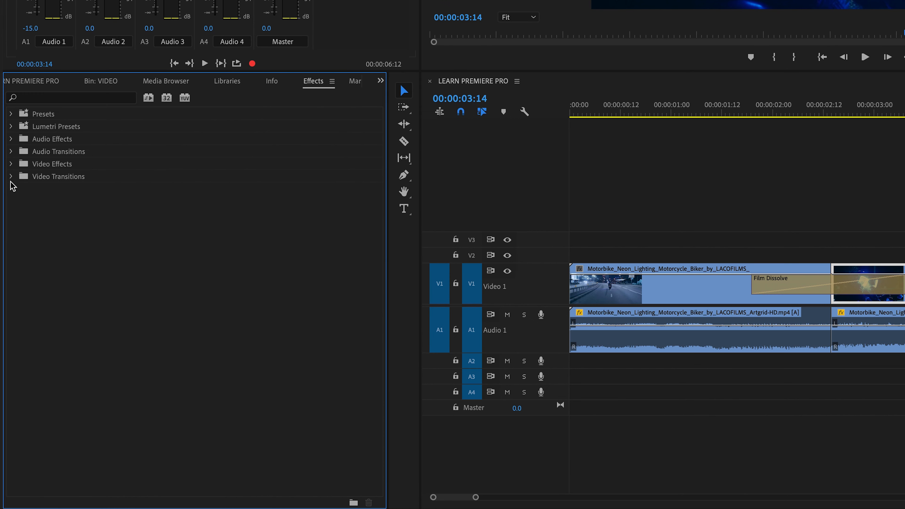
pyautogui.click(11, 152)
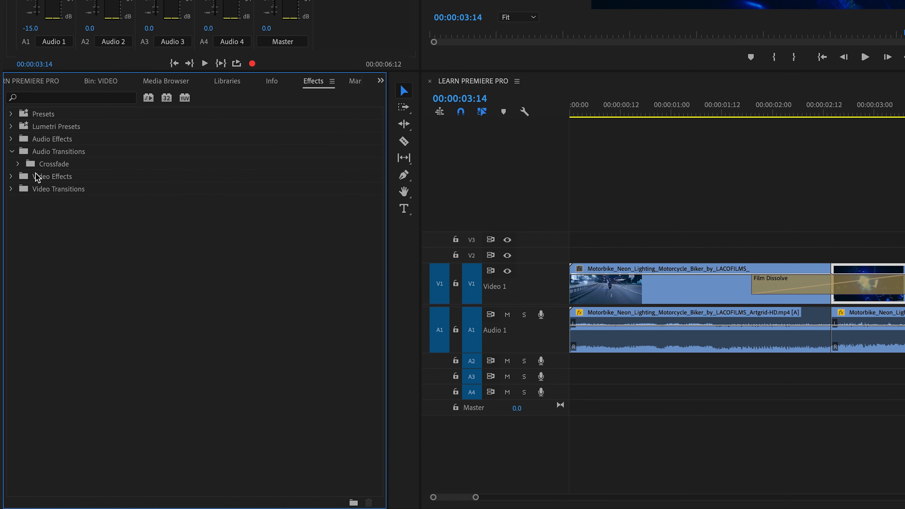
pyautogui.click(18, 164)
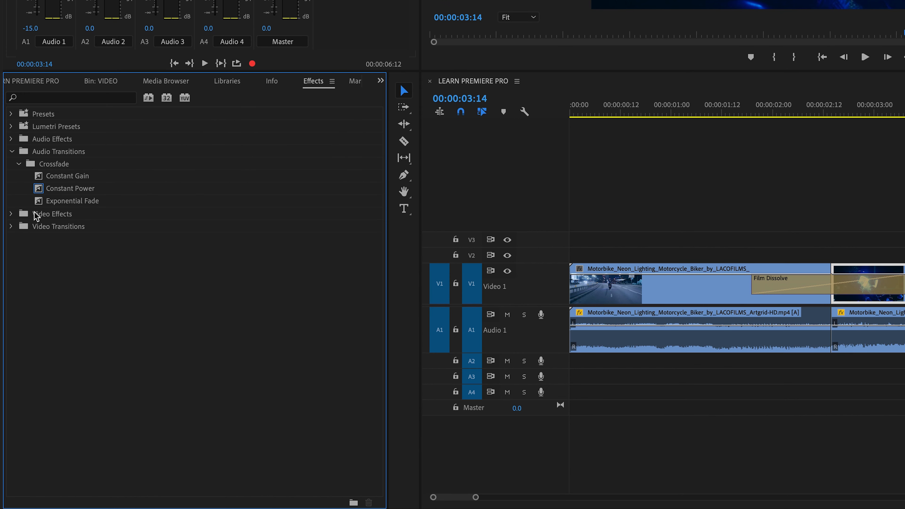
pyautogui.moveTo(39, 192); pyautogui.dragTo(831, 336)
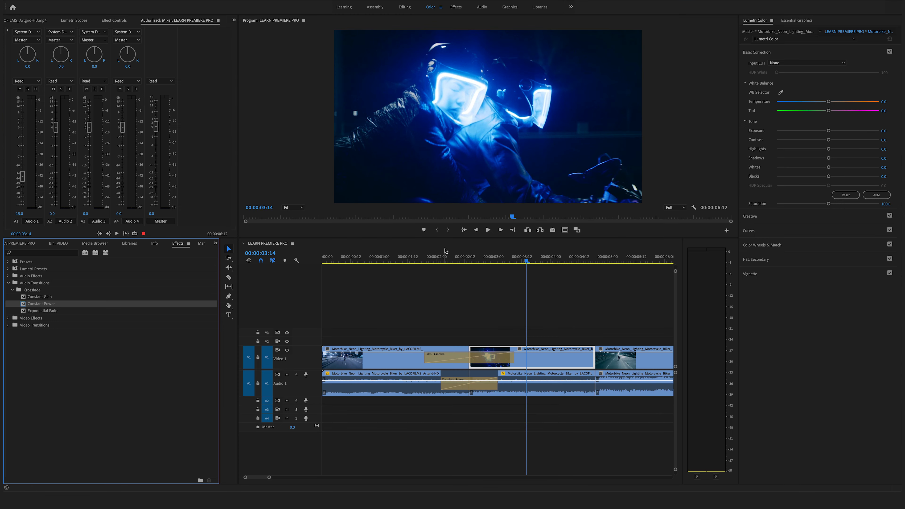
pyautogui.click(768, 109)
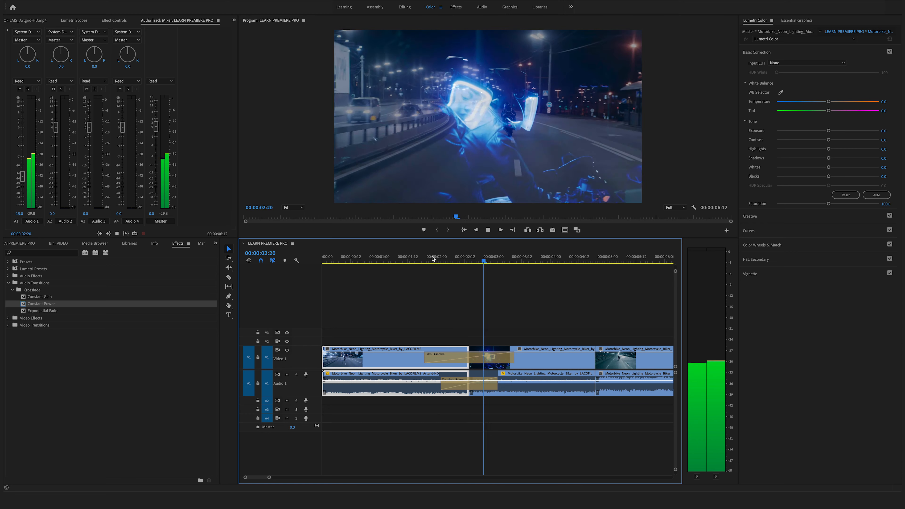
# Stretch the Constant Power crossfade to a duration of 00:00:01:12, then open its transition duration setting and cancel it
pyautogui.moveTo(444, 389); pyautogui.dragTo(433, 388)
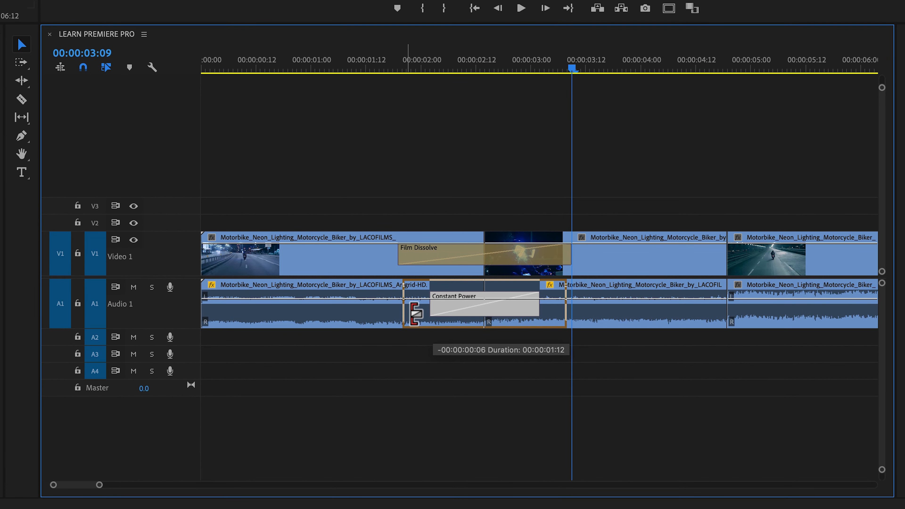
pyautogui.moveTo(415, 313)
pyautogui.mouseDown()
pyautogui.moveTo(416, 320)
pyautogui.moveTo(428, 314)
pyautogui.moveTo(416, 313)
pyautogui.mouseUp()
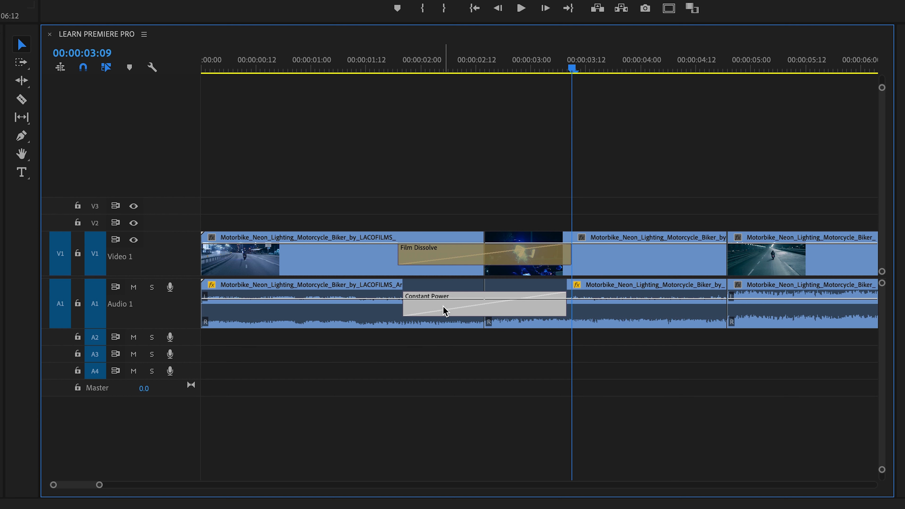
pyautogui.doubleClick(444, 311)
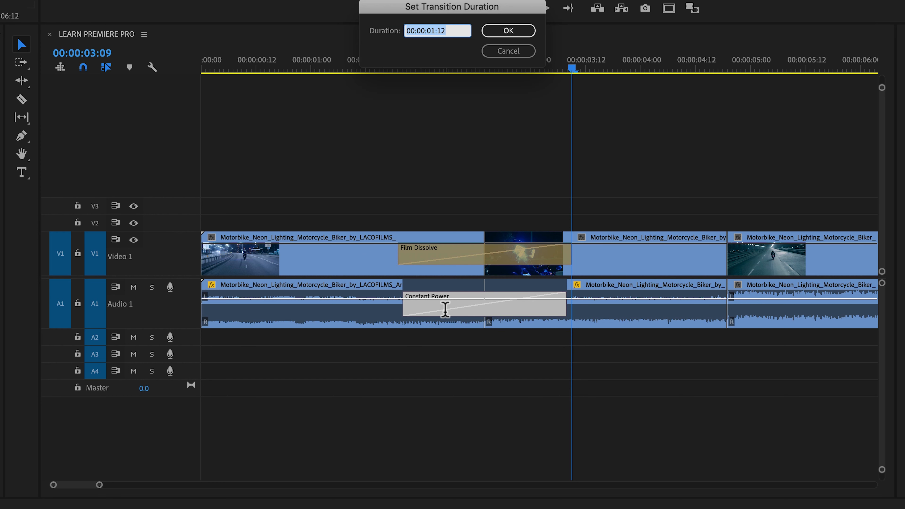
pyautogui.click(434, 31)
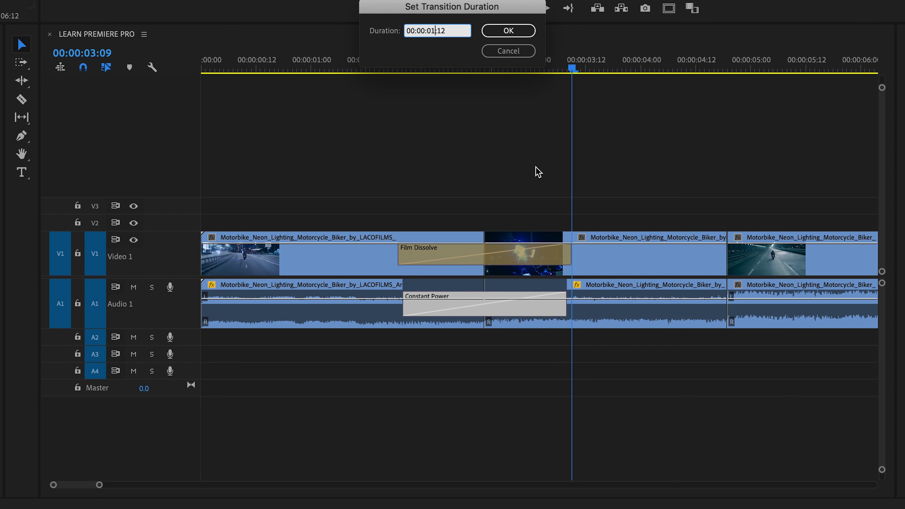
pyautogui.click(523, 53)
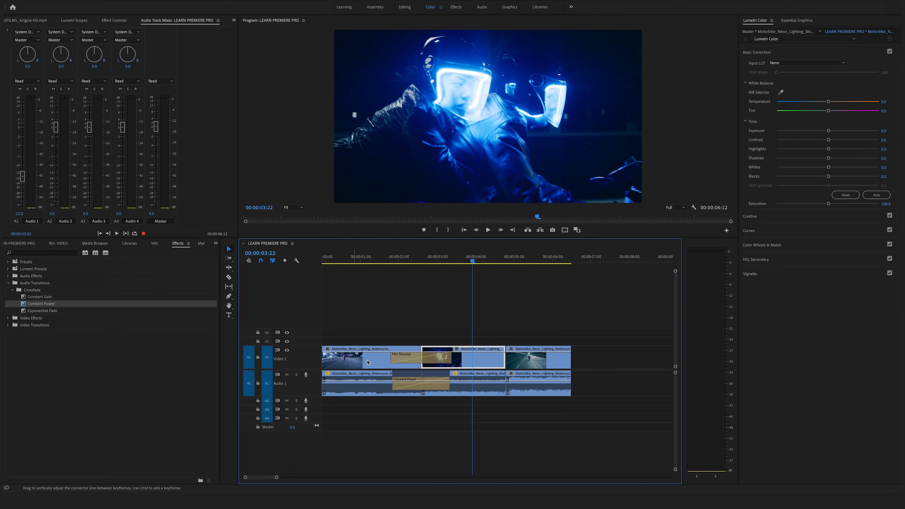
# Place the power-punch track from the MUSIC bin on Audio 2 at the sequence start and play it with the clips
pyautogui.click(19, 244)
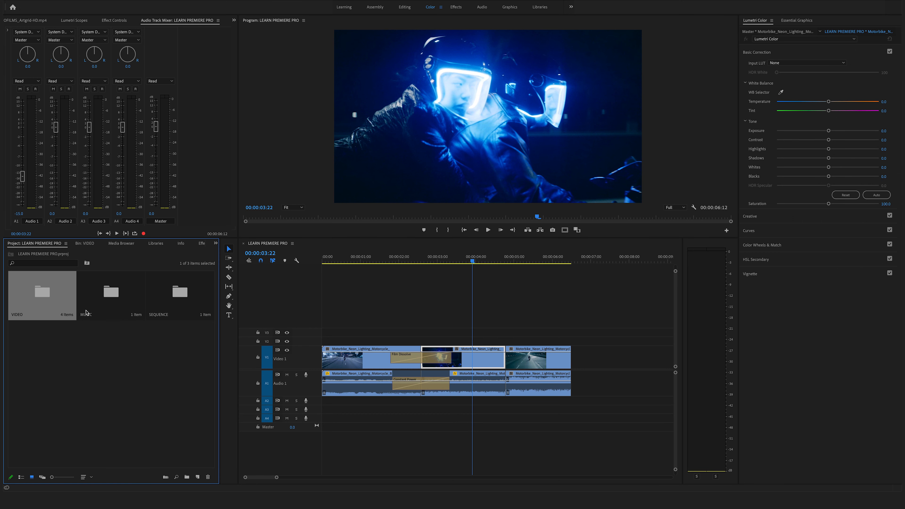
pyautogui.doubleClick(98, 291)
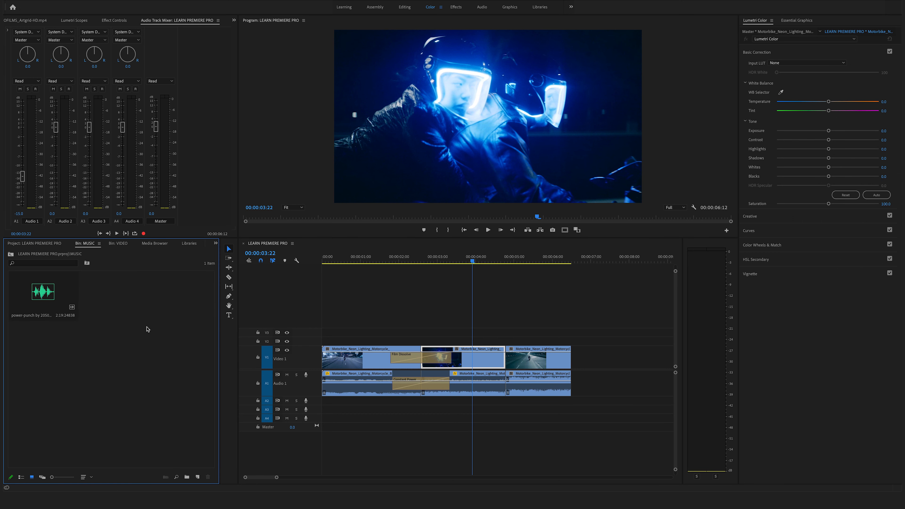
pyautogui.moveTo(26, 300); pyautogui.dragTo(318, 424)
pyautogui.moveTo(275, 477); pyautogui.dragTo(341, 477)
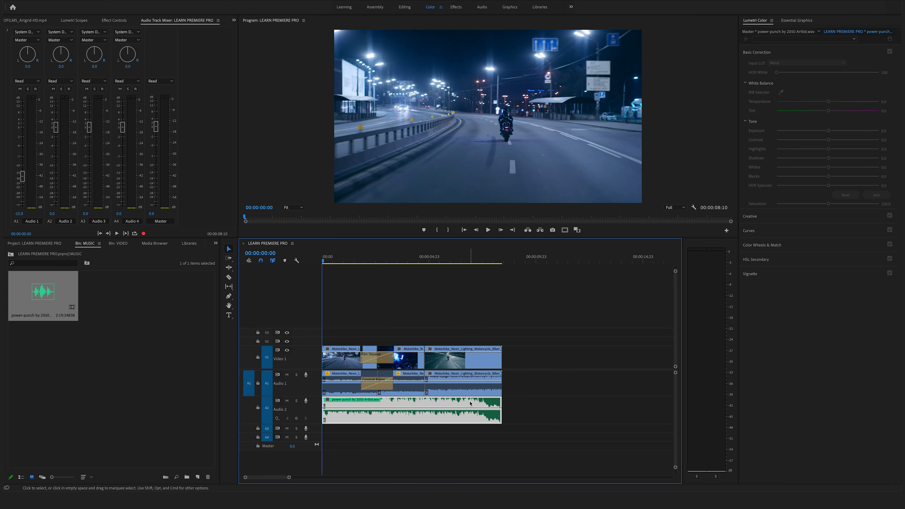
pyautogui.press('space')
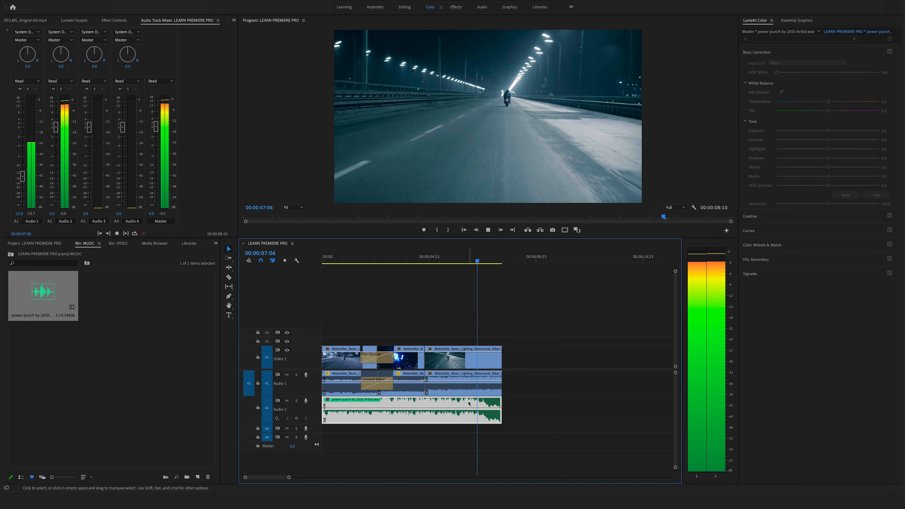
# Apply a Film Dissolve to the end of the last video clip and preview the fade to black
pyautogui.click(215, 243)
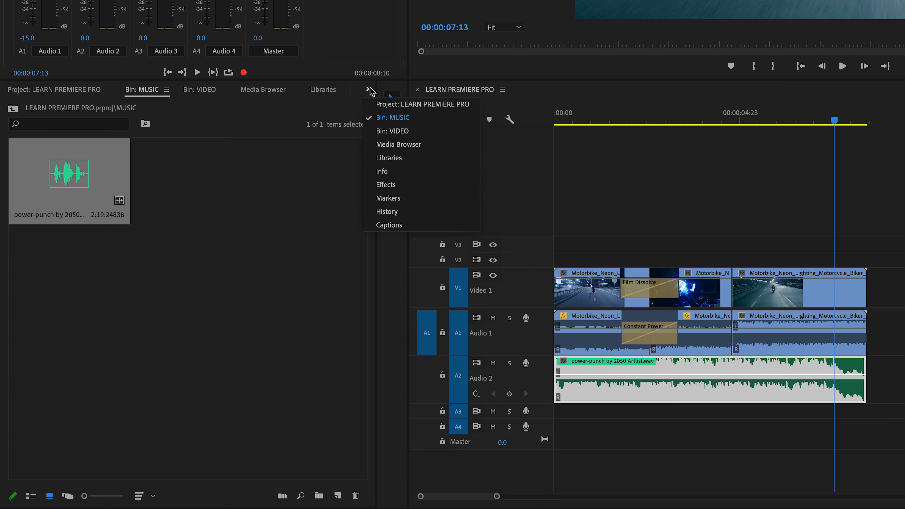
pyautogui.click(386, 185)
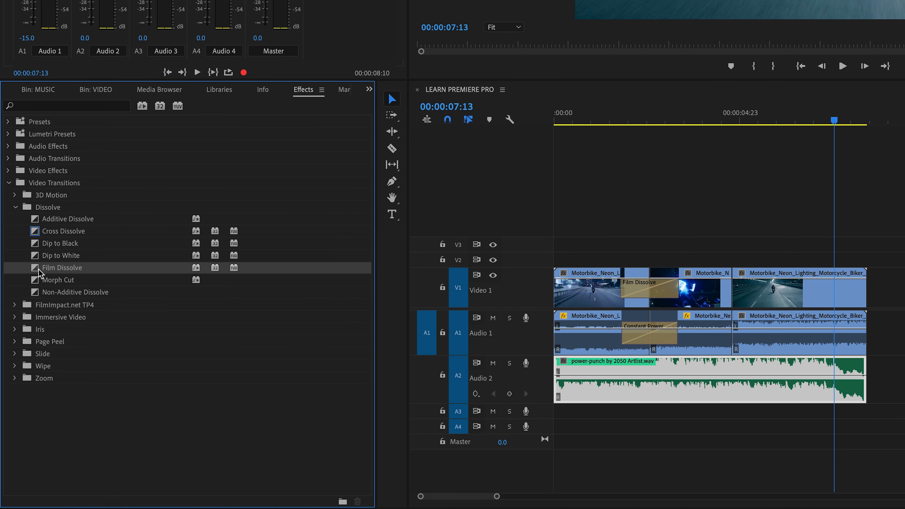
pyautogui.moveTo(39, 273); pyautogui.dragTo(860, 298)
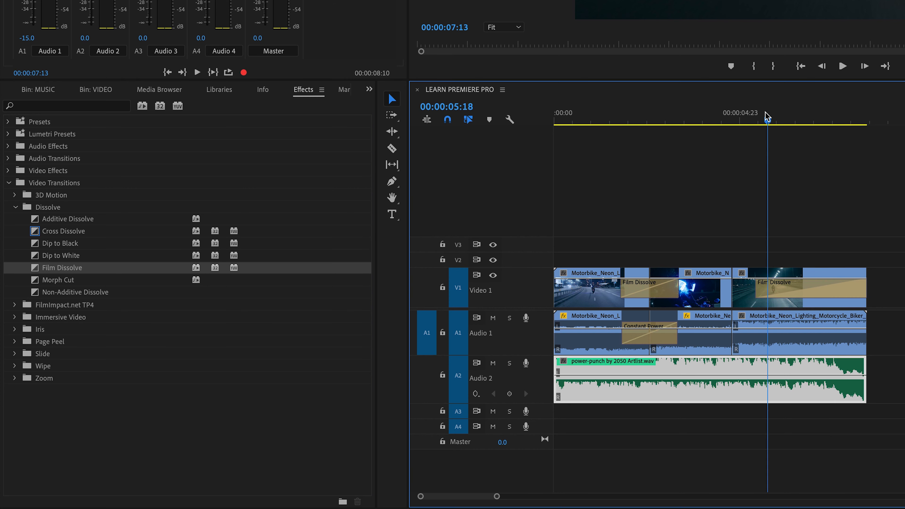
pyautogui.click(753, 116)
pyautogui.press('space')
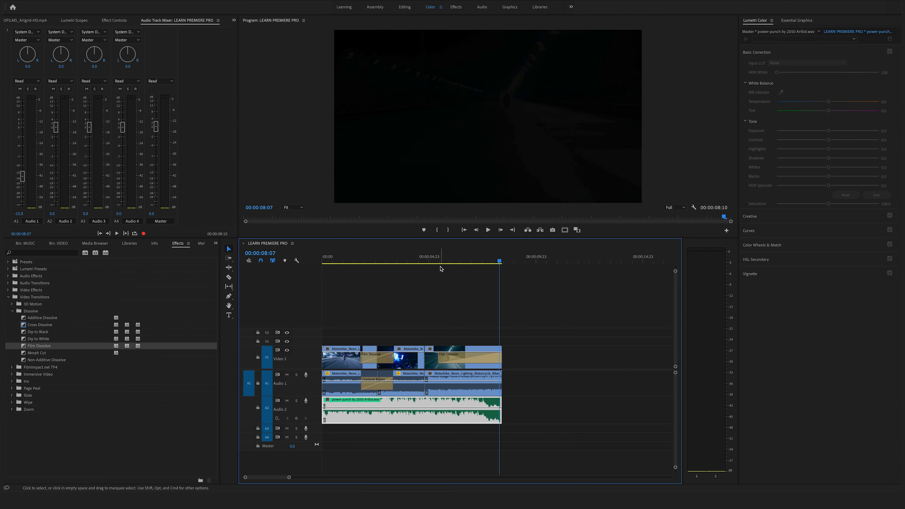
pyautogui.moveTo(490, 262); pyautogui.dragTo(450, 265)
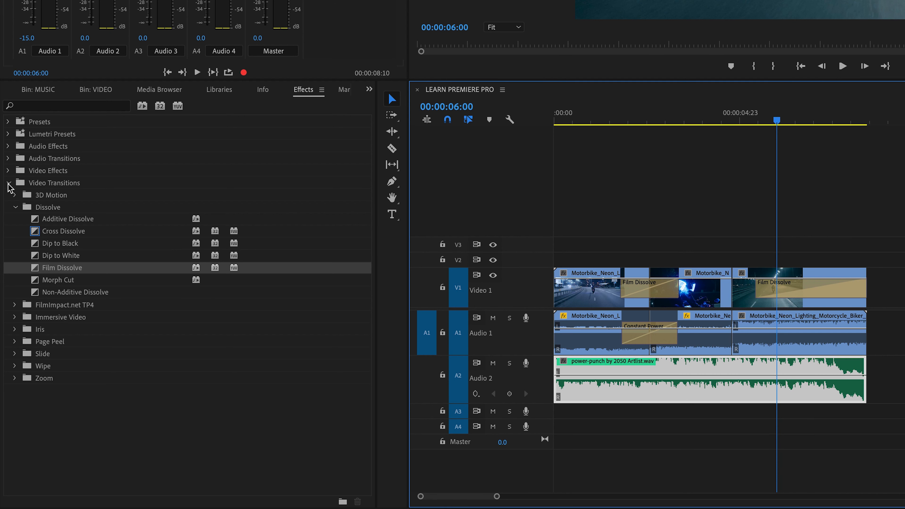
# Apply an Exponential Fade to the end of the music on Audio 2 and play the fade-out
pyautogui.click(7, 297)
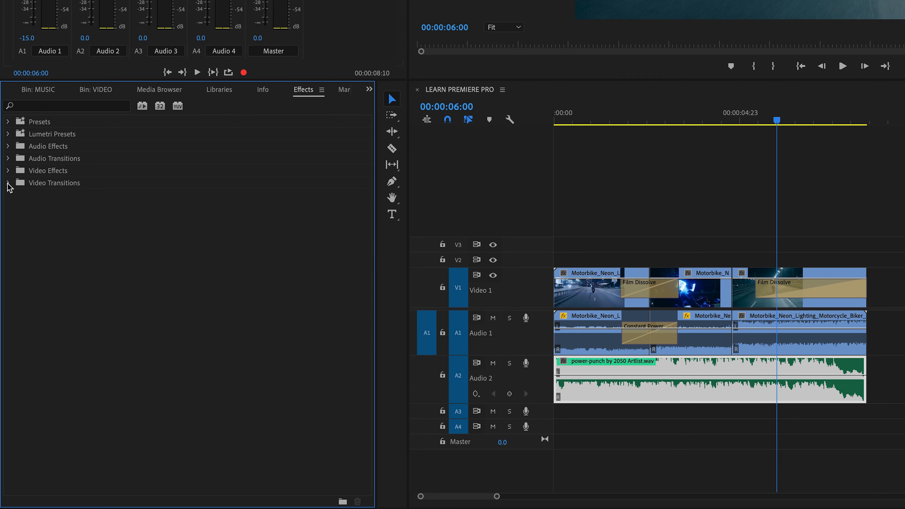
pyautogui.click(8, 158)
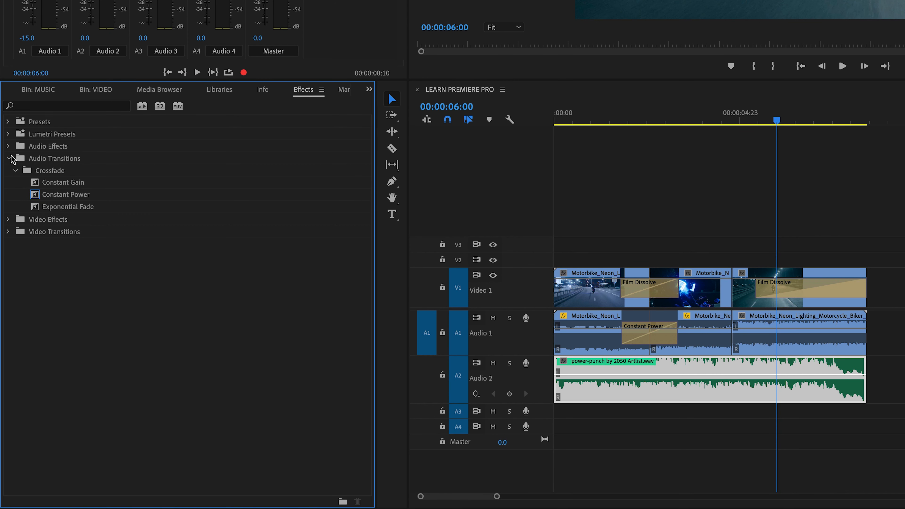
pyautogui.click(34, 208)
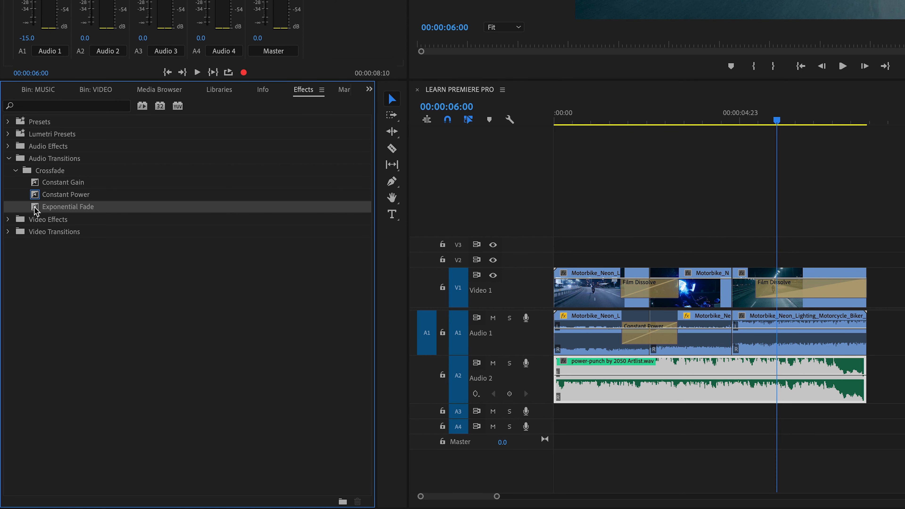
pyautogui.moveTo(37, 210); pyautogui.dragTo(789, 388)
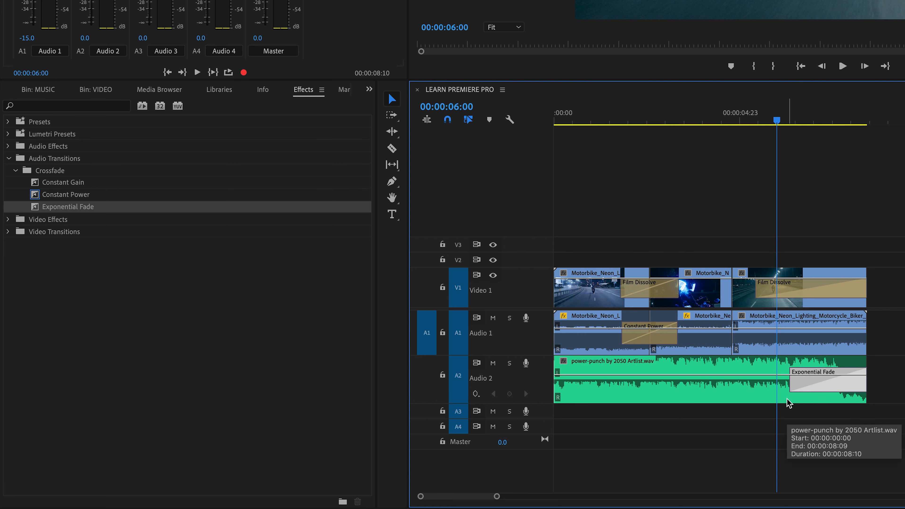
pyautogui.press('space')
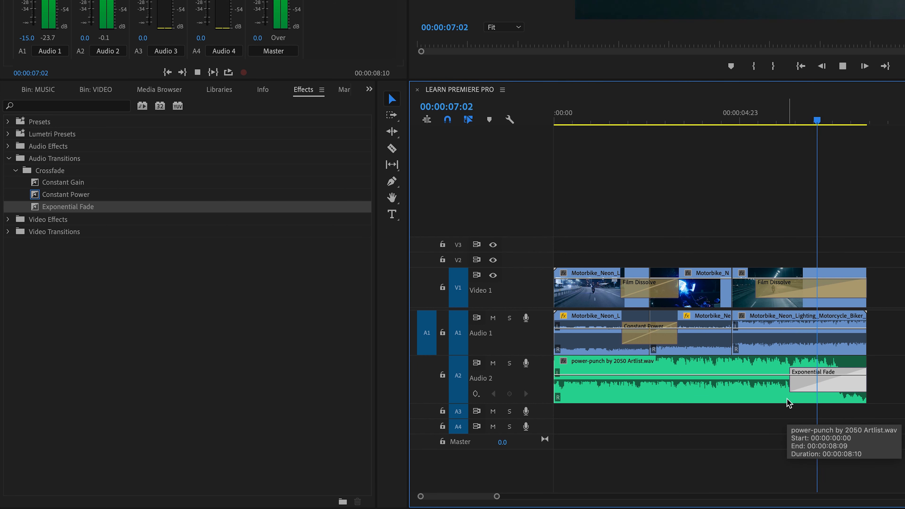
pyautogui.press('space')
# Add an Exponential Fade to the end of the last clip's audio on Audio 1 and play the ending
pyautogui.moveTo(42, 310); pyautogui.dragTo(451, 388)
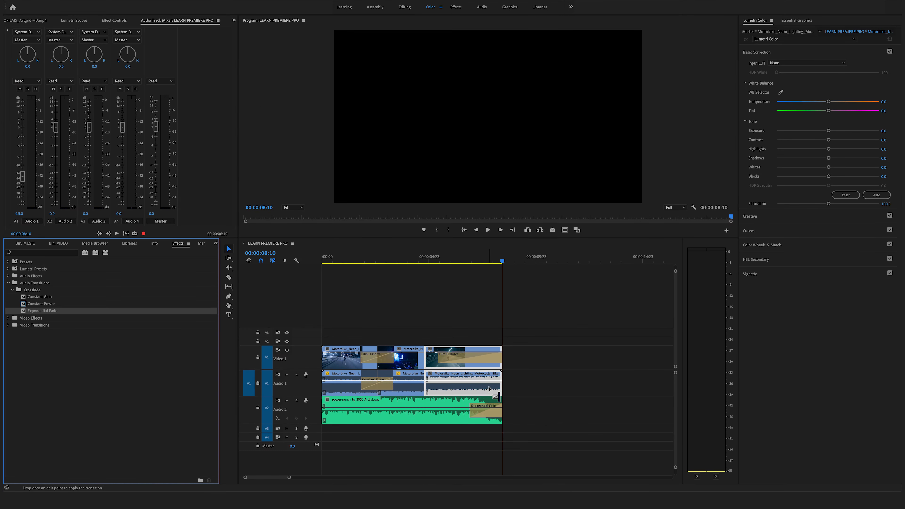
pyautogui.click(445, 264)
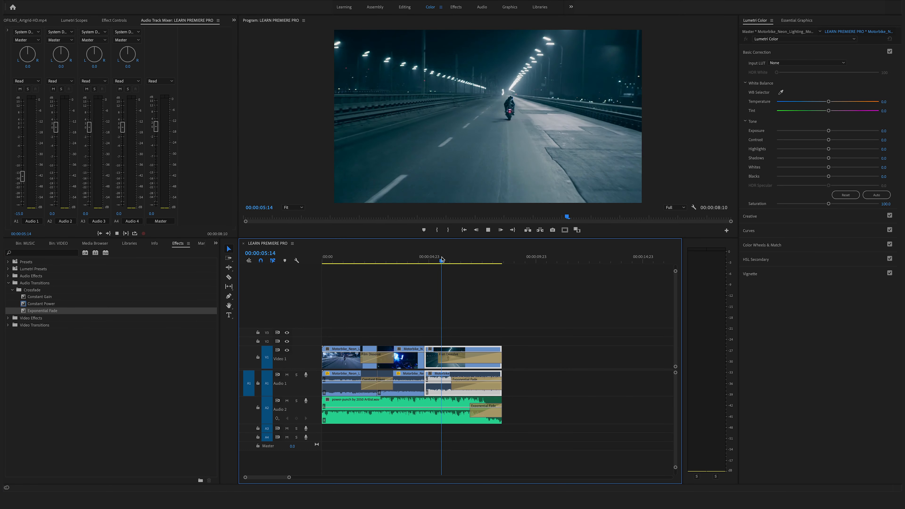
pyautogui.press('space')
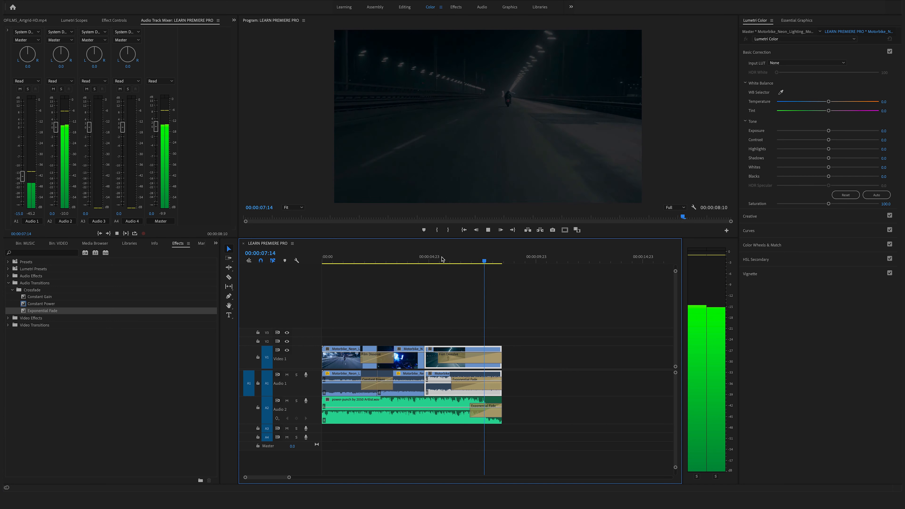
# Add an Exponential Fade to the start of the music on Audio 2, lengthen it in two stages and play the fade-in
pyautogui.press('Home')
pyautogui.moveTo(24, 314); pyautogui.dragTo(323, 410)
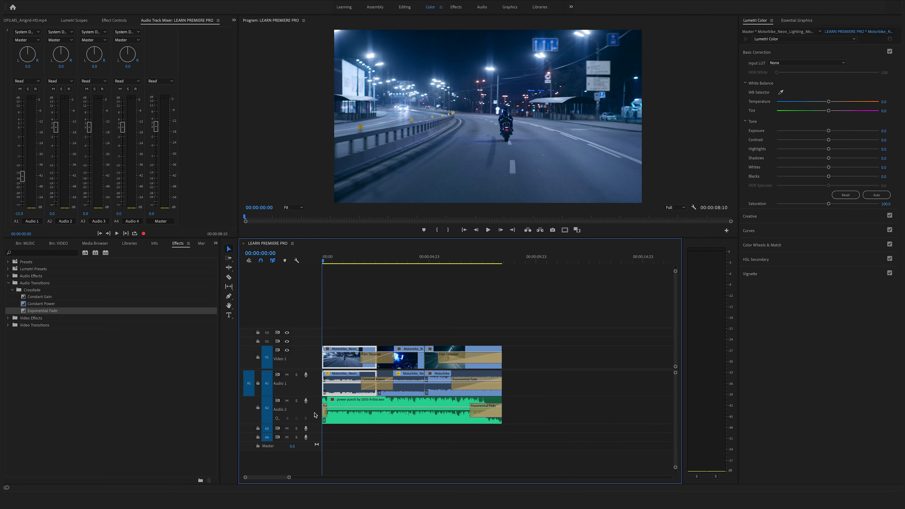
pyautogui.moveTo(289, 477); pyautogui.dragTo(273, 477)
pyautogui.moveTo(332, 415); pyautogui.dragTo(341, 415)
pyautogui.press('space')
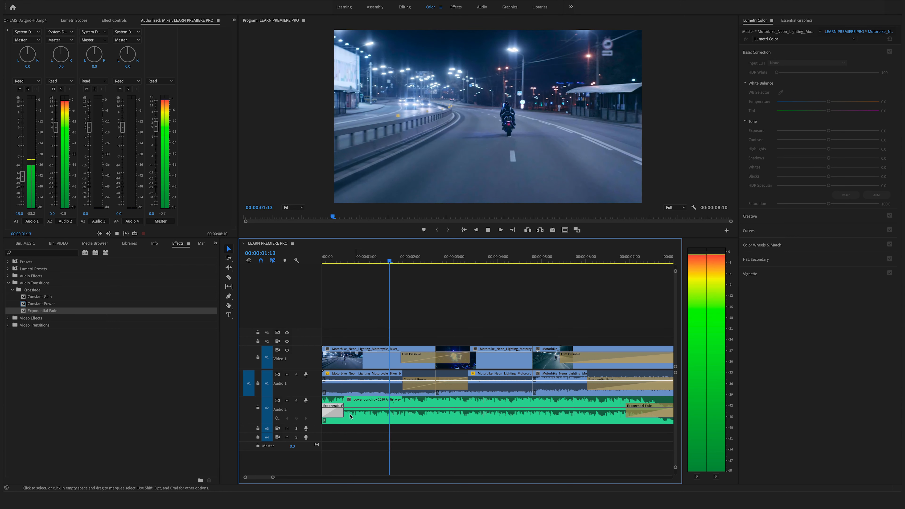
pyautogui.press('space')
pyautogui.moveTo(343, 415); pyautogui.dragTo(351, 415)
pyautogui.moveTo(333, 260); pyautogui.dragTo(304, 263)
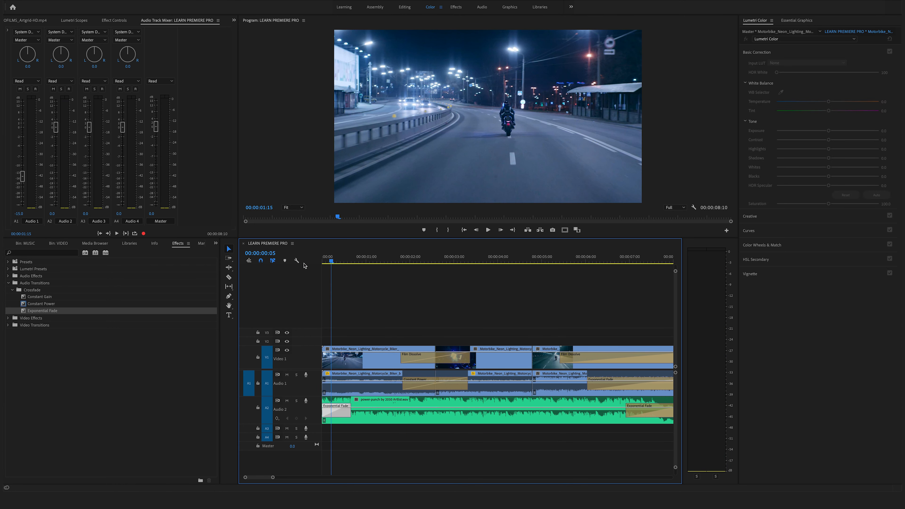
pyautogui.press('space')
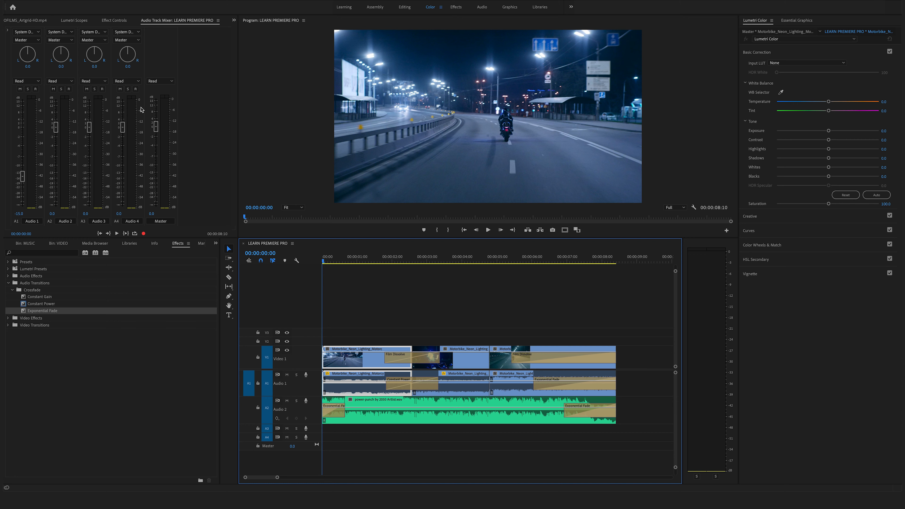
# Select all clips and mark the sequence range from an in point at the start to an out point at 00:00:08:09
pyautogui.press('super+a')
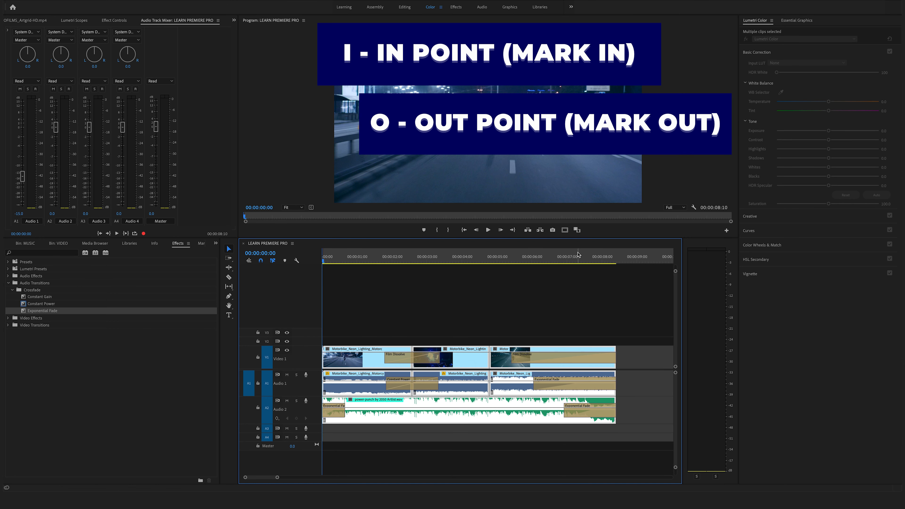
pyautogui.click(609, 260)
pyautogui.press('End')
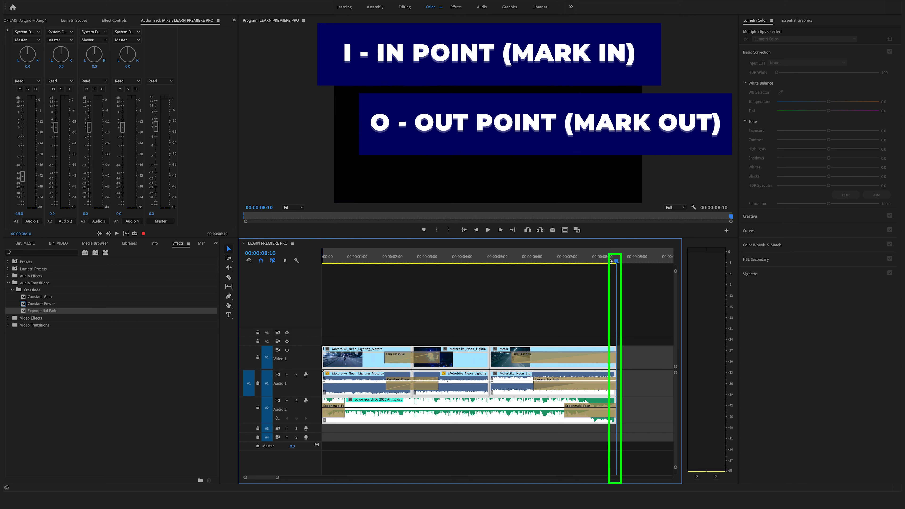
pyautogui.press('Left')
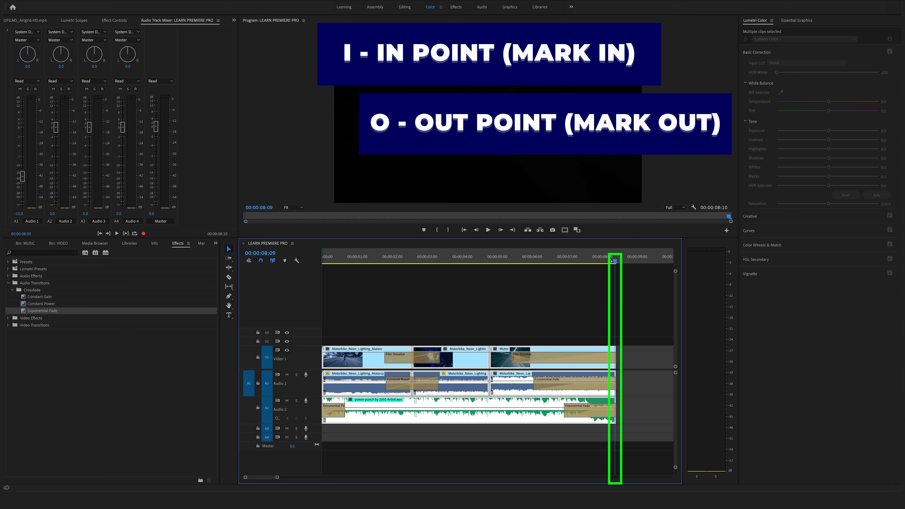
pyautogui.press('o')
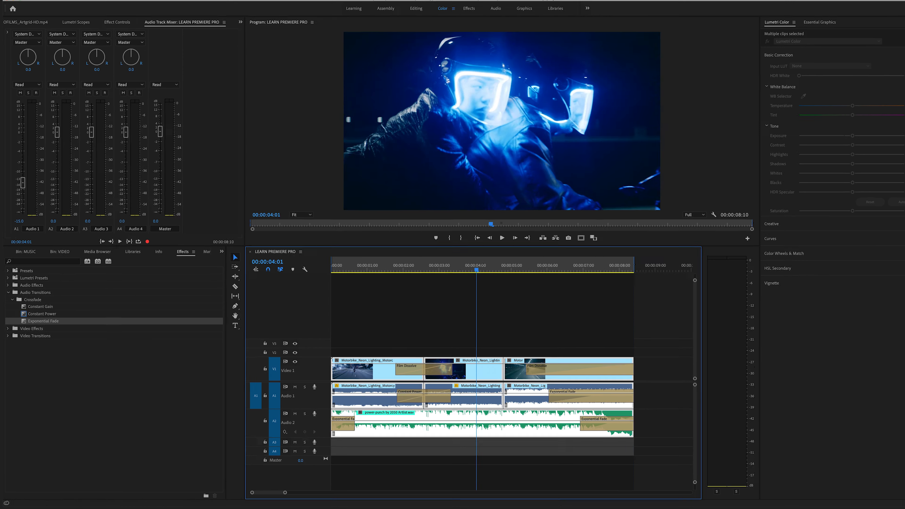
# Render the sequence from its in point to its out point and return the playhead to the start
pyautogui.click(183, 10)
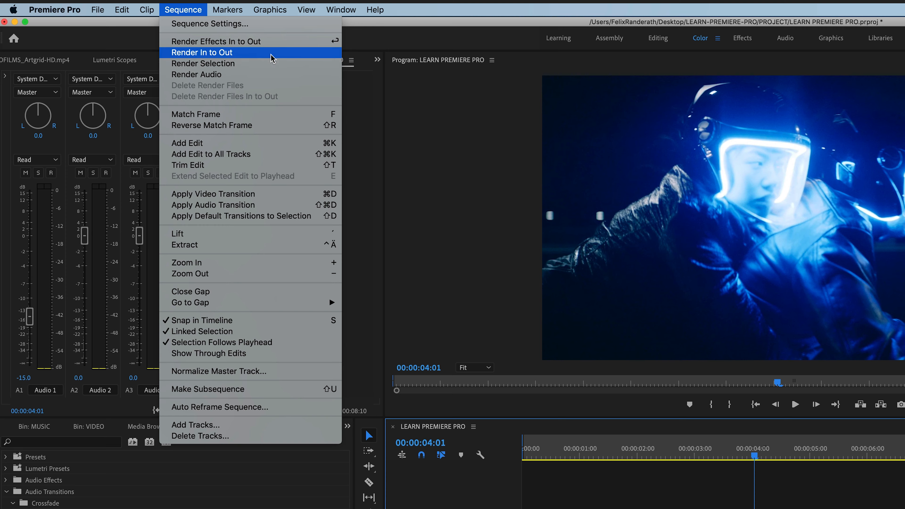
pyautogui.click(279, 53)
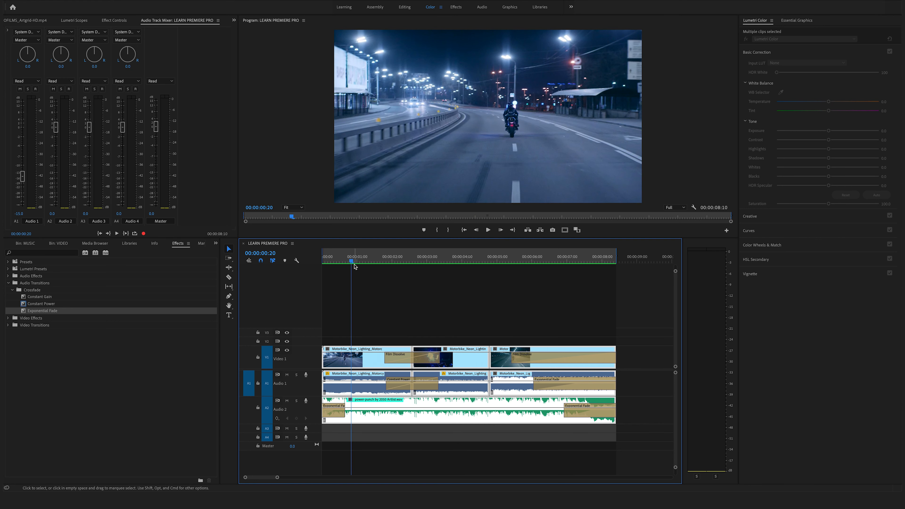
pyautogui.press('Home')
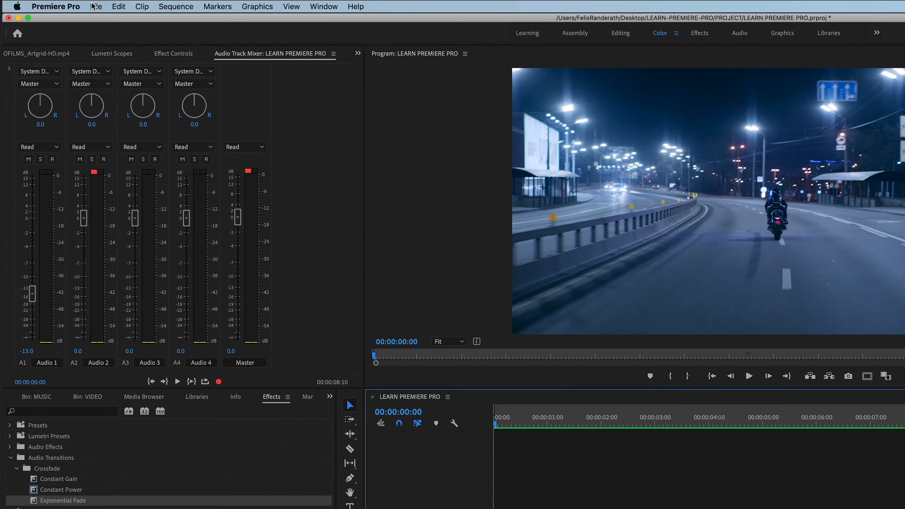
# Open the media export settings for the sequence and choose the H.264 format with the YouTube 1080p Full HD preset
pyautogui.click(100, 7)
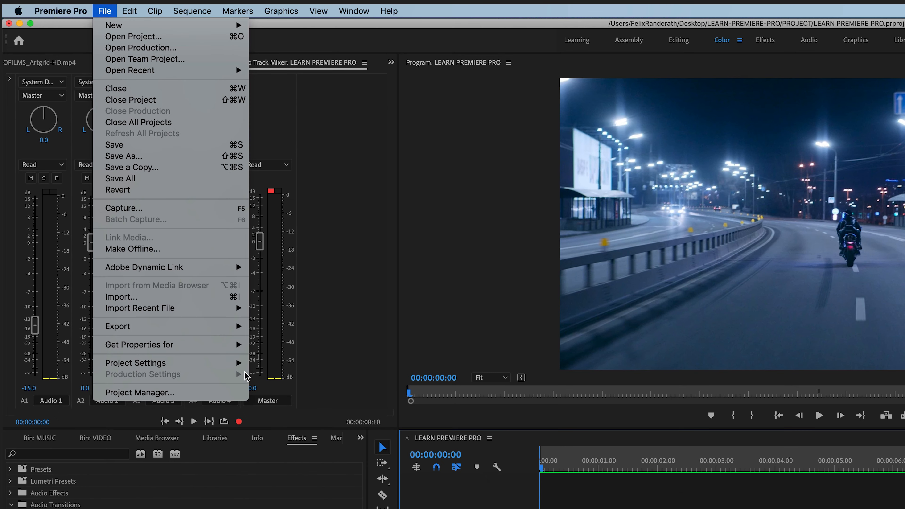
pyautogui.moveTo(223, 332)
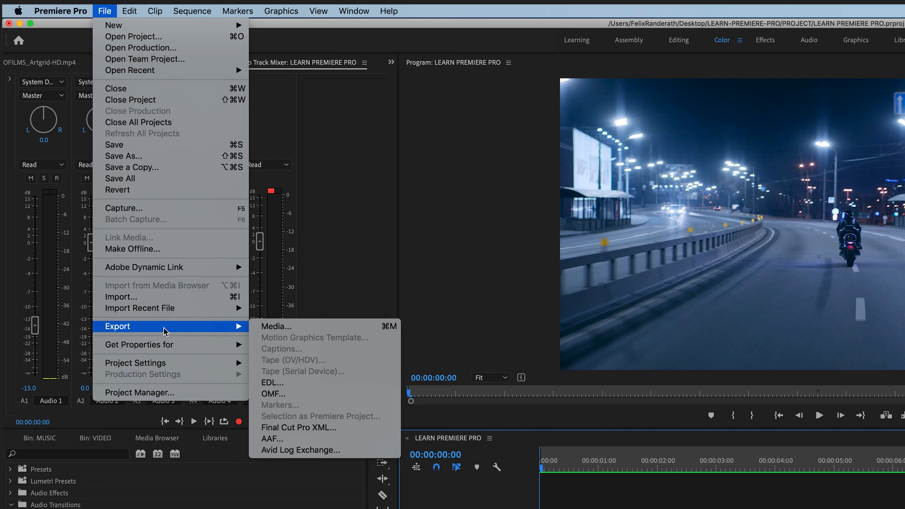
pyautogui.click(328, 333)
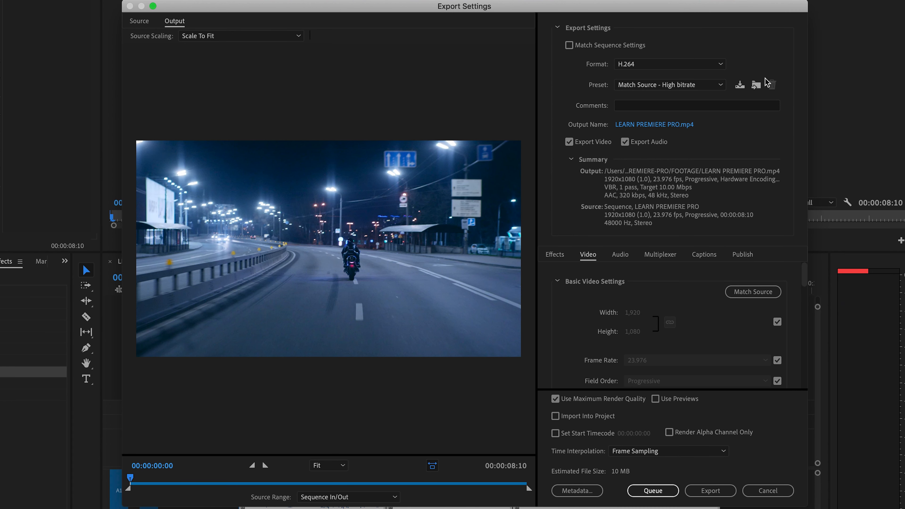
pyautogui.click(719, 65)
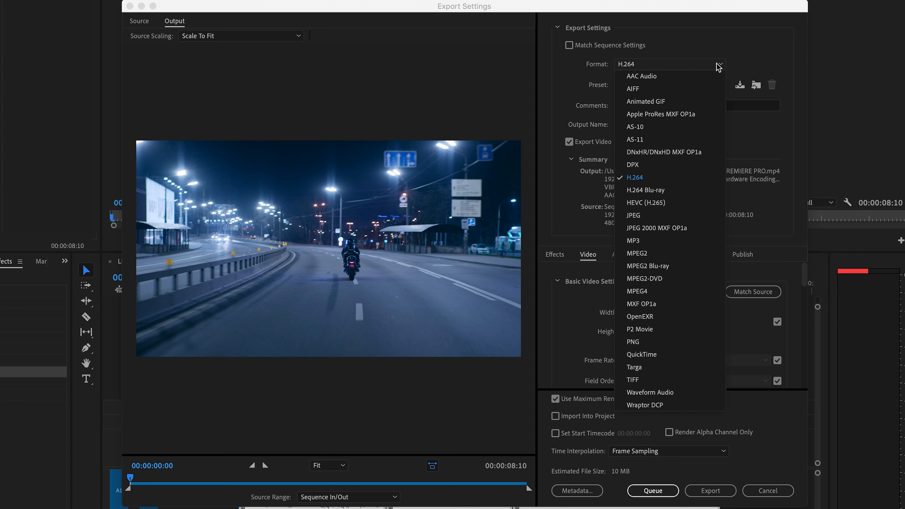
pyautogui.click(662, 180)
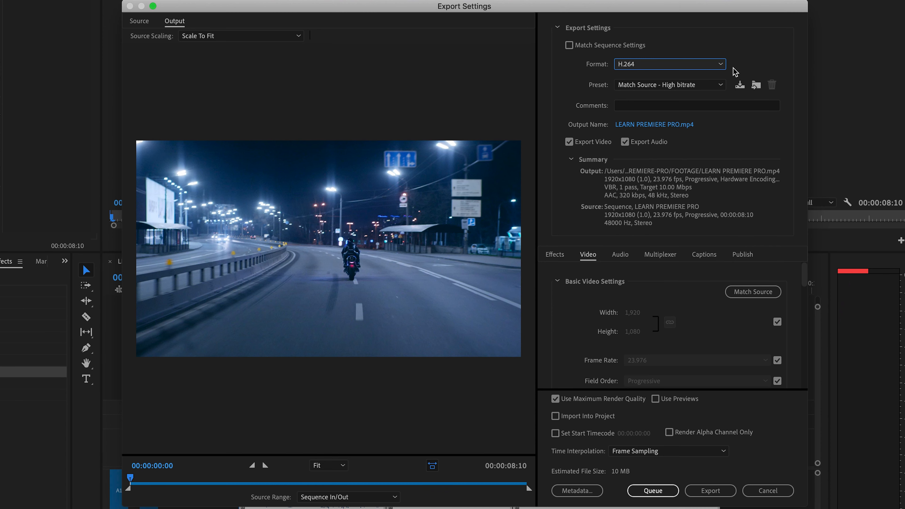
pyautogui.click(716, 86)
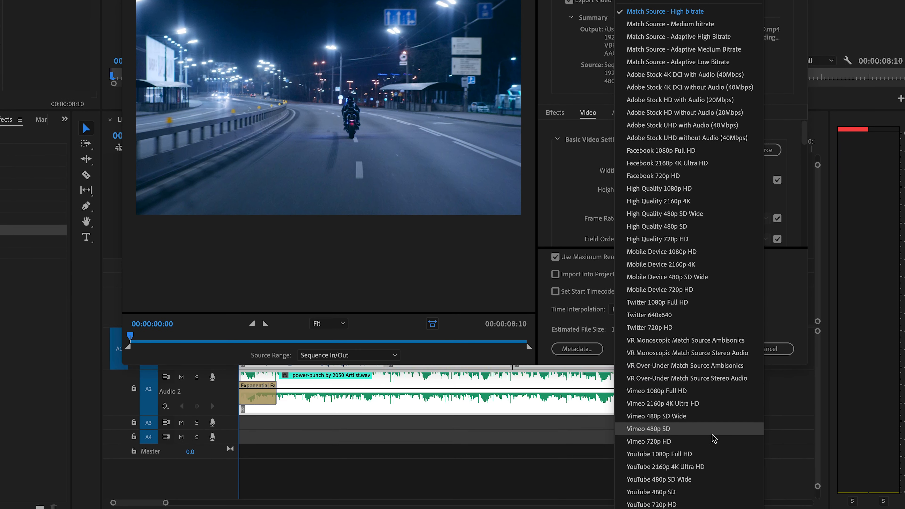
pyautogui.click(700, 454)
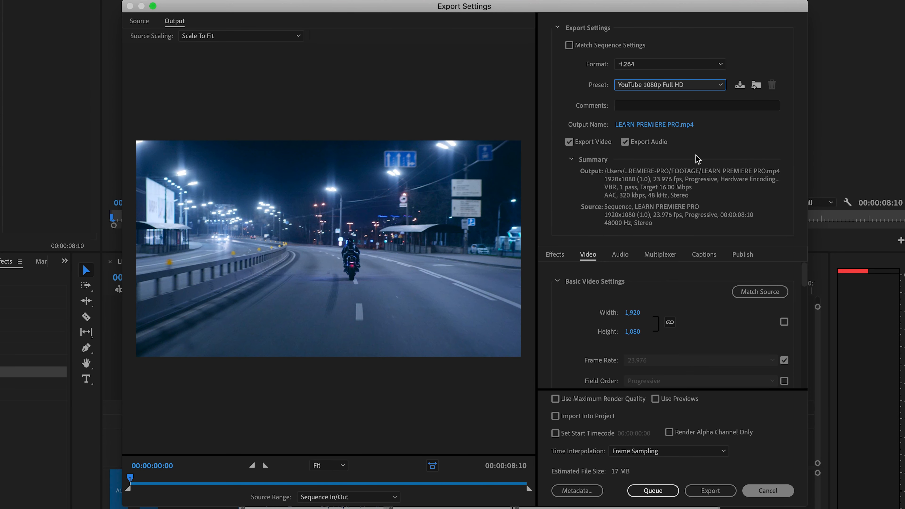
# Set the output to LEARN PREMIERE PRO.mp4 in the EXPORT folder of LEARN-PREMIERE-PRO on the Desktop and export the video
pyautogui.click(663, 124)
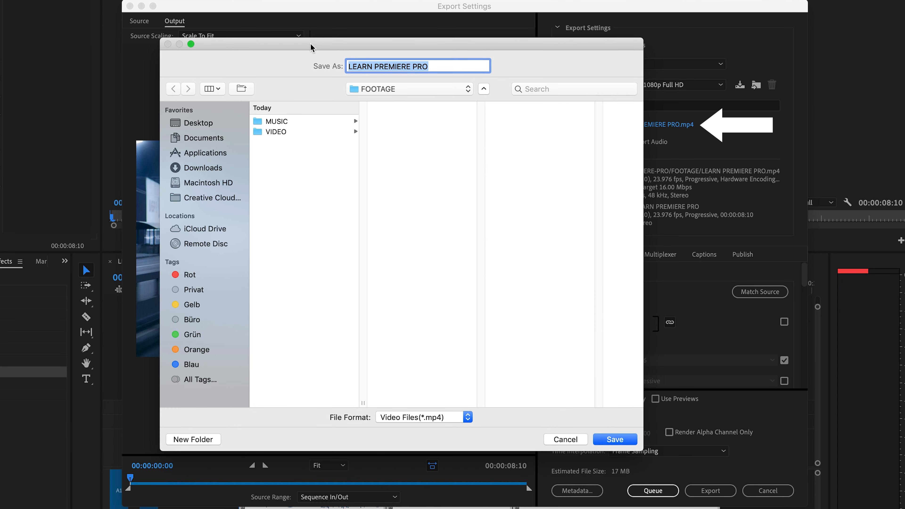
pyautogui.click(204, 123)
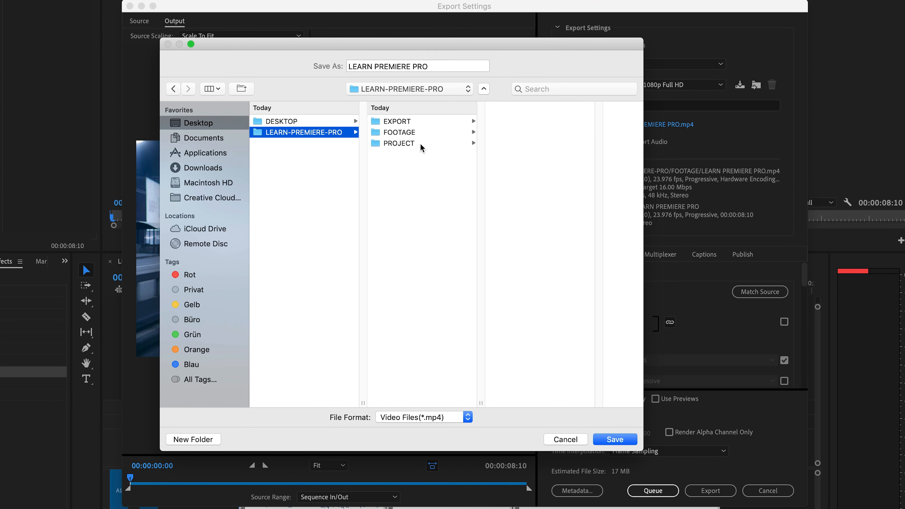
pyautogui.press('Right')
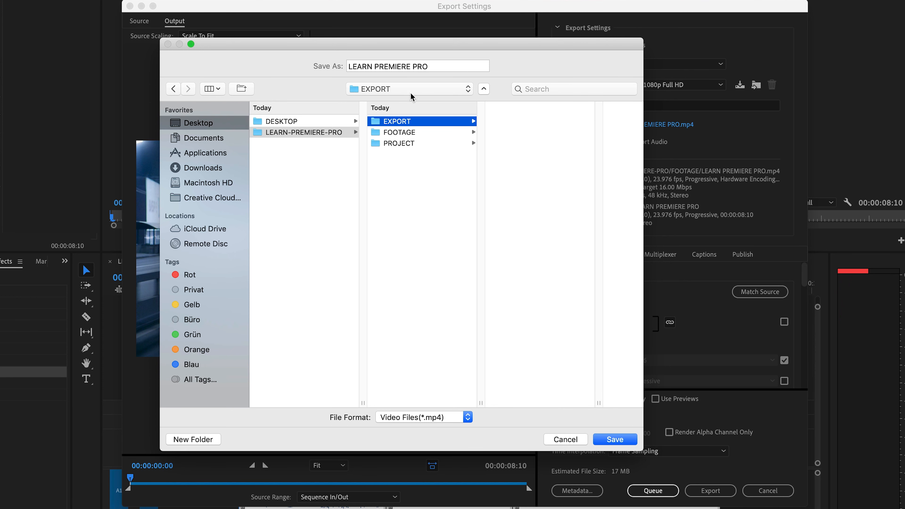
pyautogui.click(435, 66)
pyautogui.press('Return')
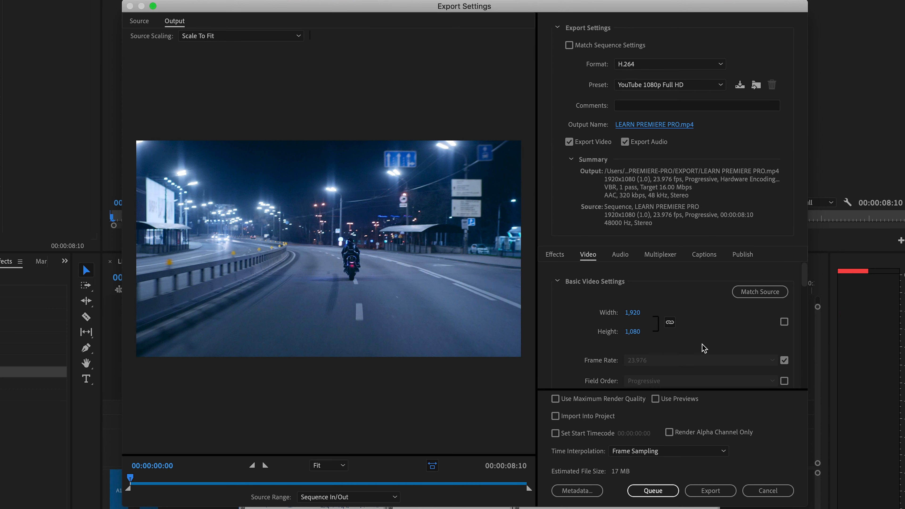
pyautogui.click(724, 494)
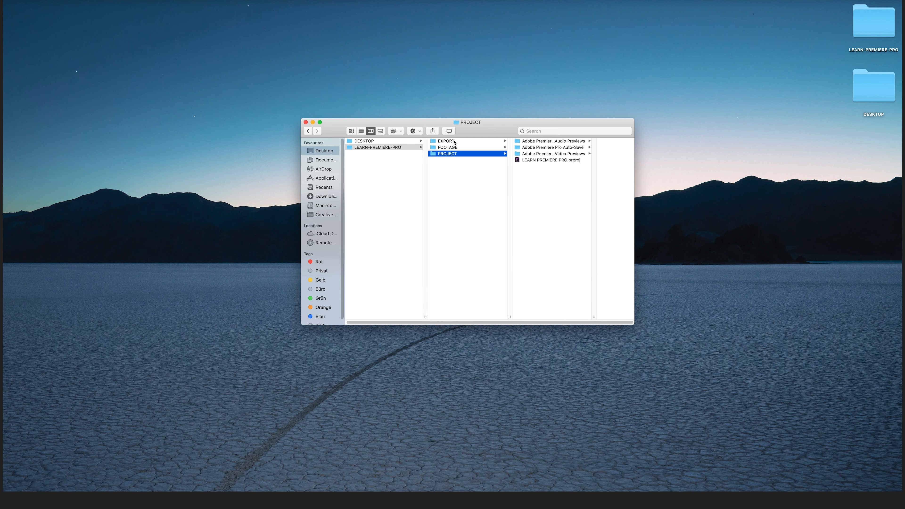
# Switch to Finder, find LEARN PREMIERE PRO.mp4 in the EXPORT folder and play it in a quick preview
pyautogui.click(451, 141)
pyautogui.click(532, 142)
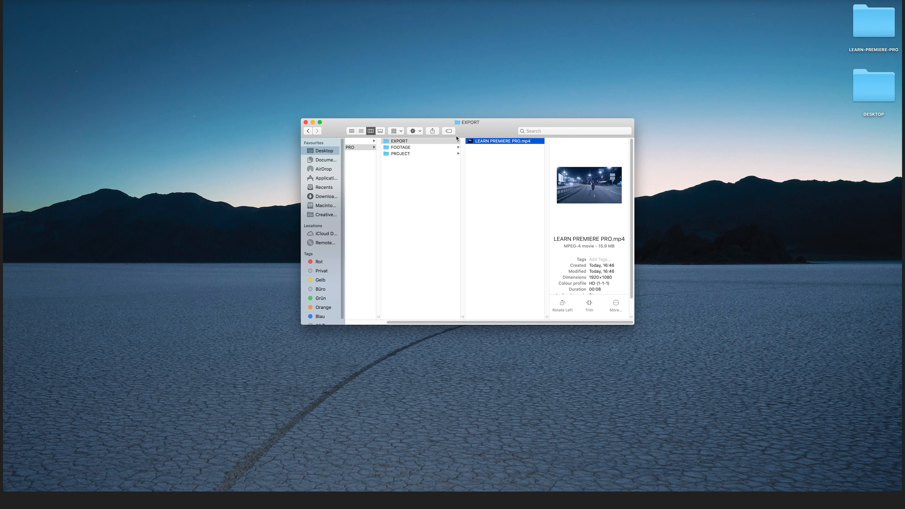
pyautogui.press('space')
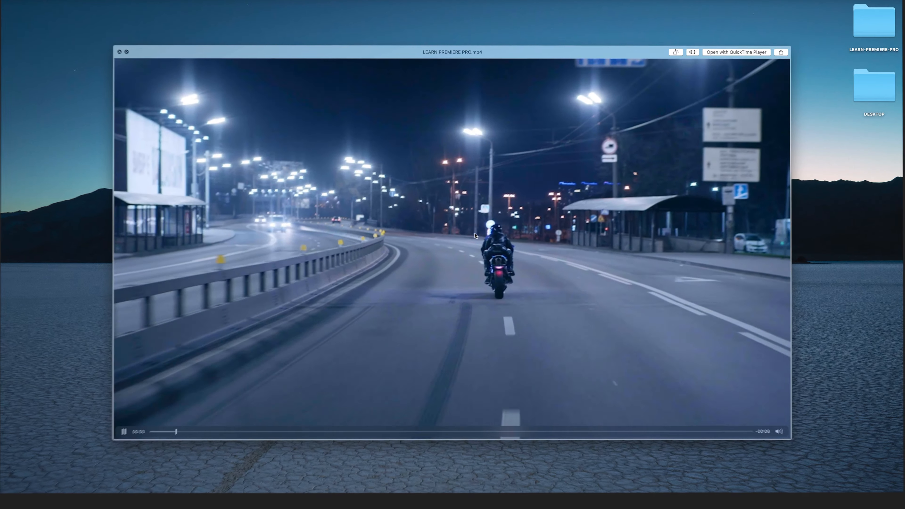